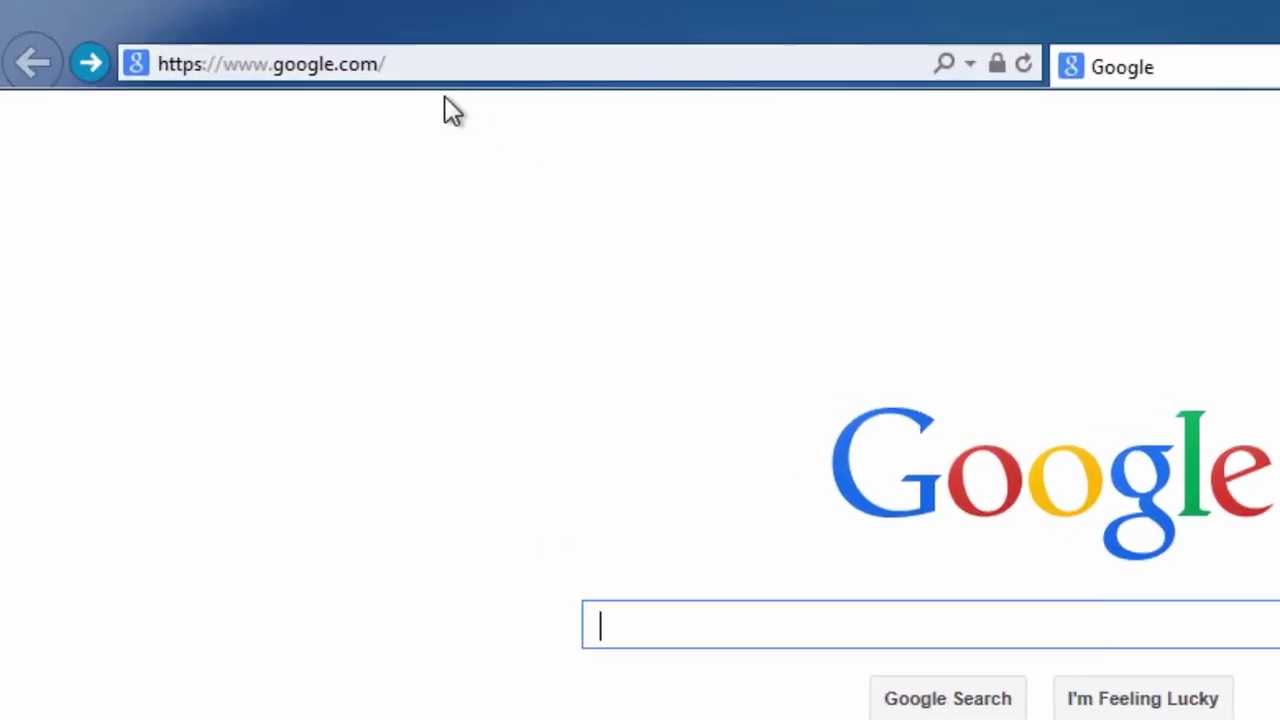
Go to easydvdcreator.net and follow its Download Now link to Wondershare's DVD Creator page
{"action": "left_click", "coordinate": [458, 72]}
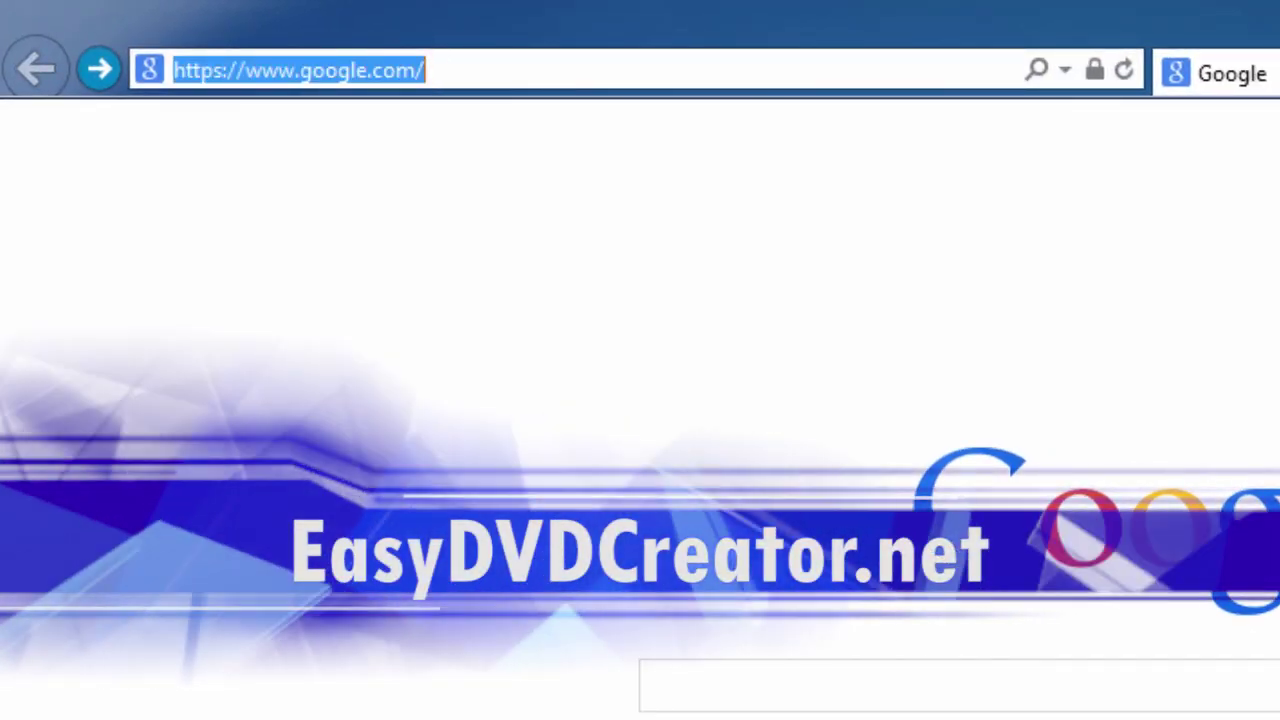
{"action": "type", "text": "easy"}
{"action": "key", "text": "End"}
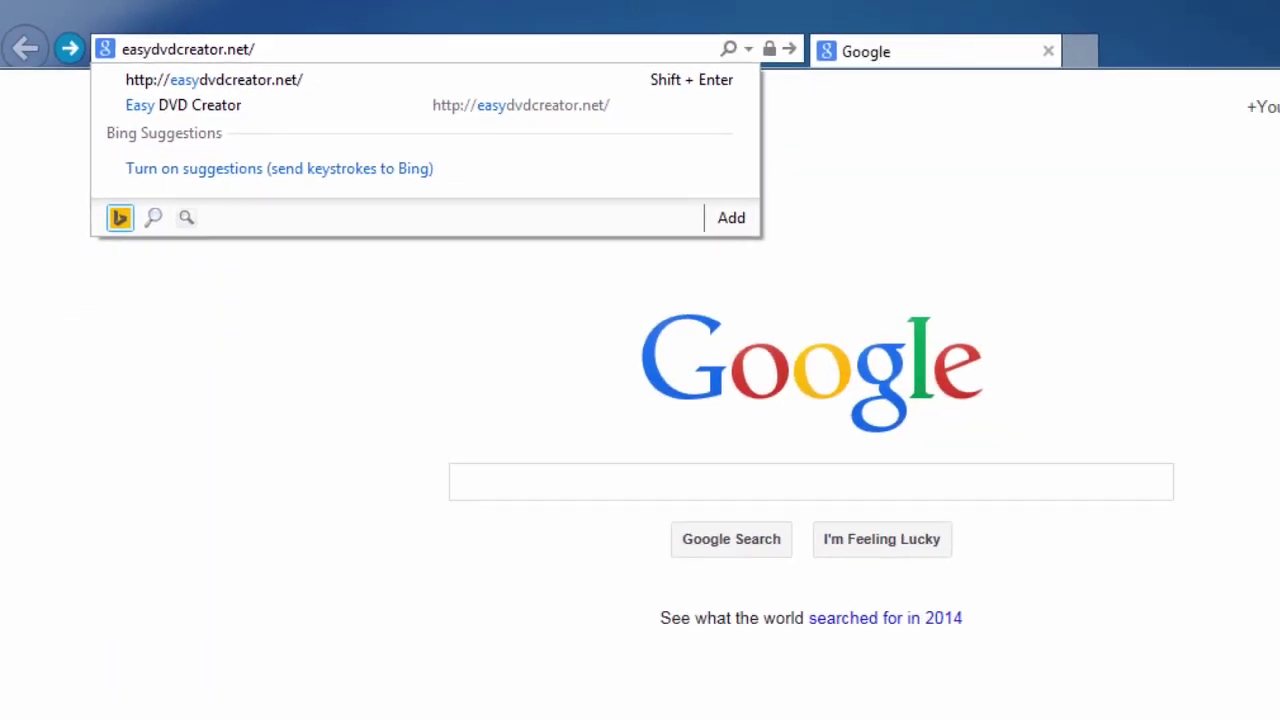
{"action": "key", "text": "Return"}
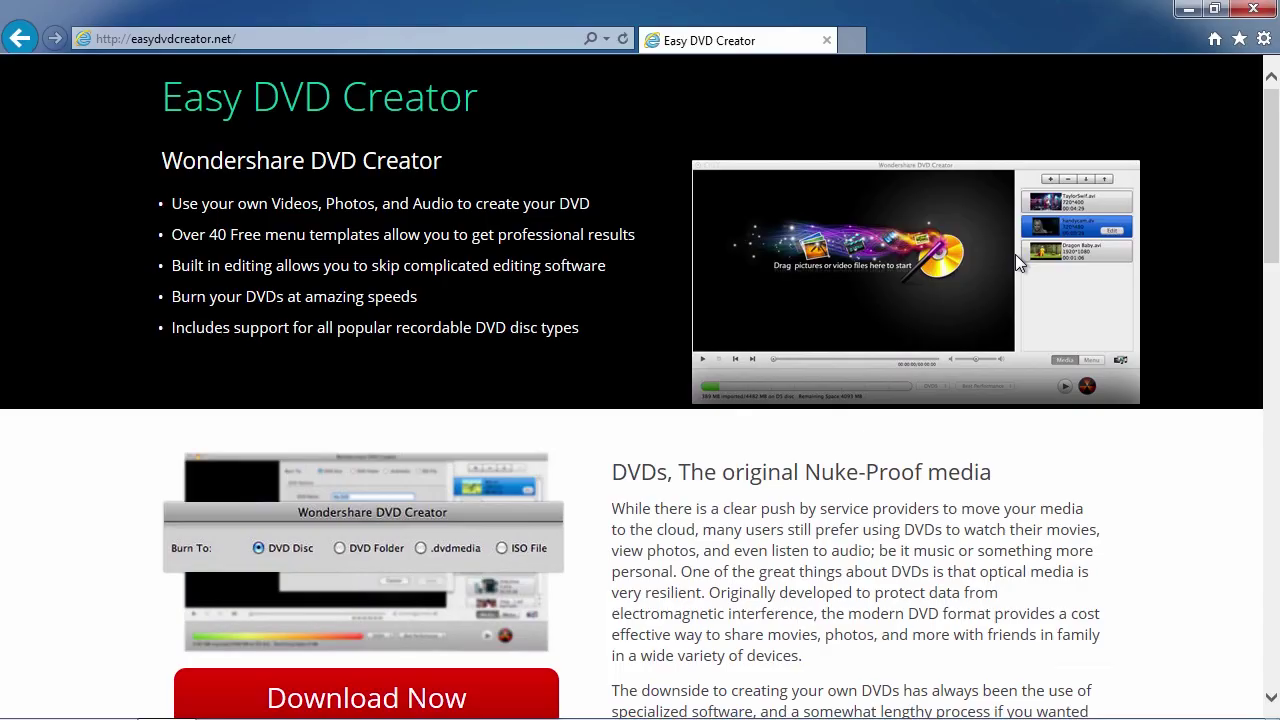
{"action": "scroll", "coordinate": [662, 484], "scroll_direction": "down", "scroll_amount": 2}
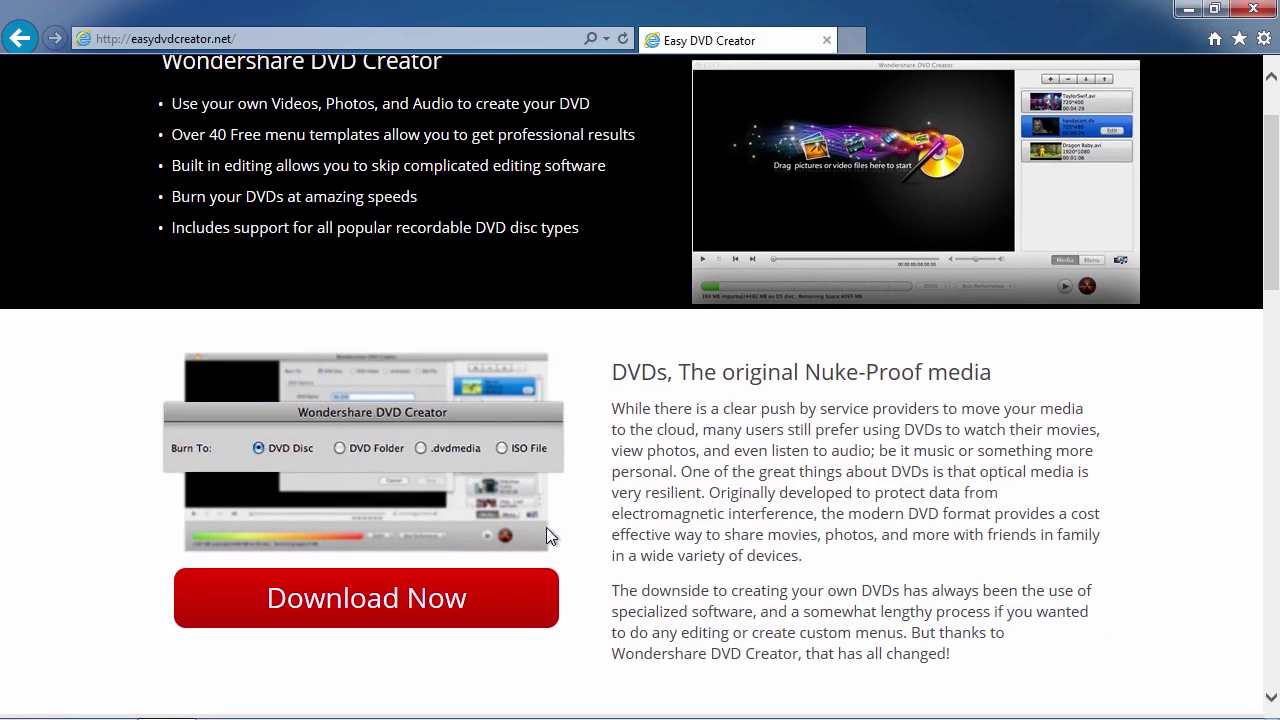
{"action": "left_click", "coordinate": [427, 600]}
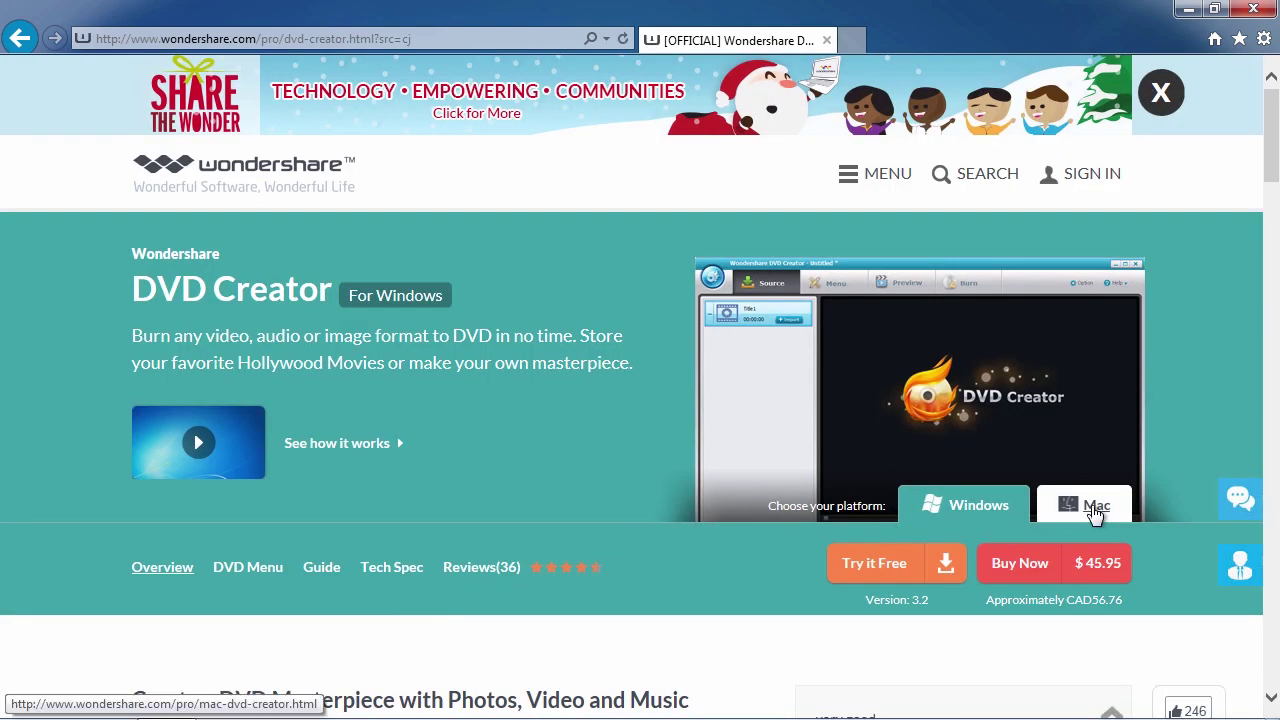
Download the free trial installer dvd-creator_setup_full619.exe using Save as
{"action": "left_click", "coordinate": [882, 571]}
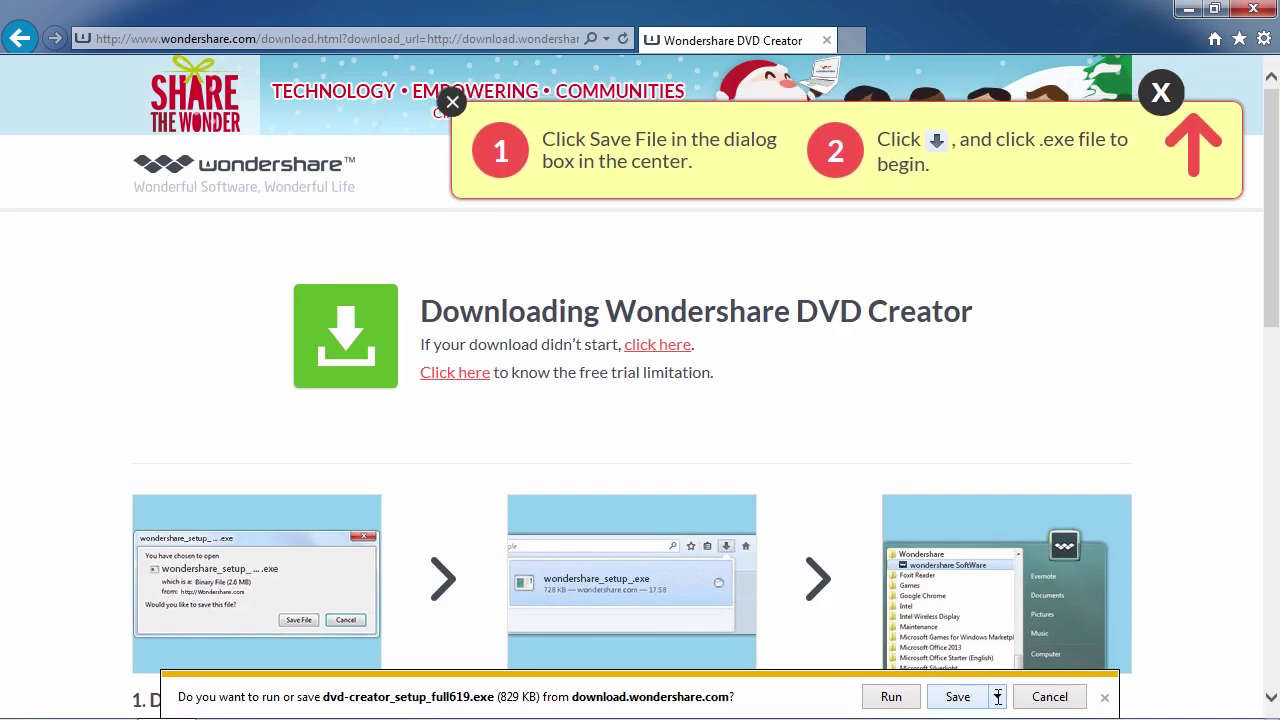
{"action": "left_click", "coordinate": [997, 696]}
{"action": "left_click", "coordinate": [1058, 674]}
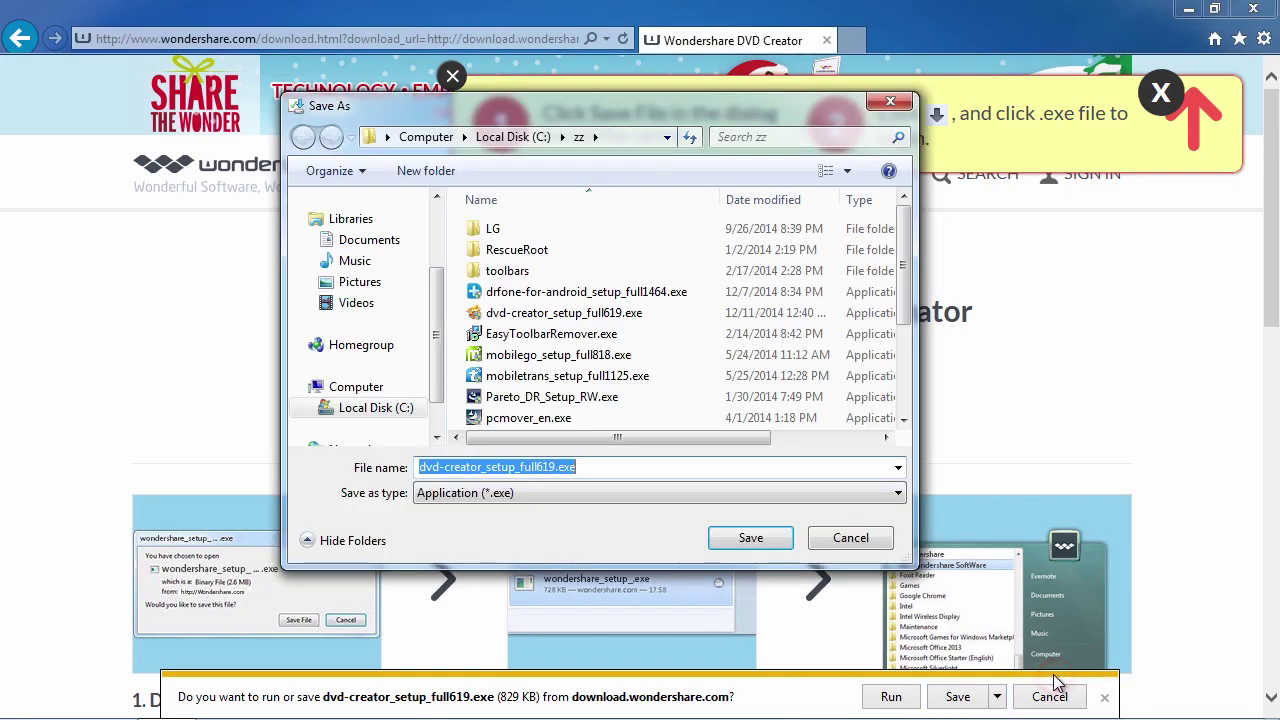
{"action": "scroll", "coordinate": [434, 340], "scroll_direction": "up", "scroll_amount": 3}
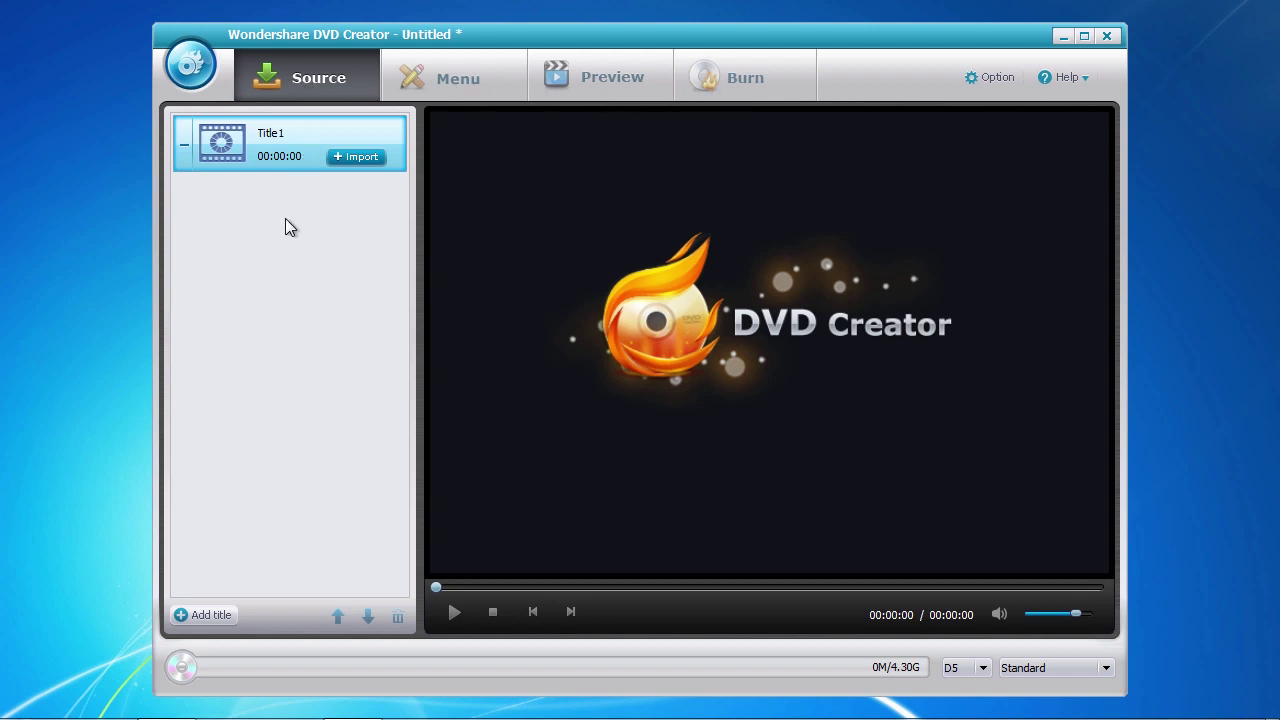
Import Wildlife.wmv from Sample Videos into Title1
{"action": "left_click", "coordinate": [356, 158]}
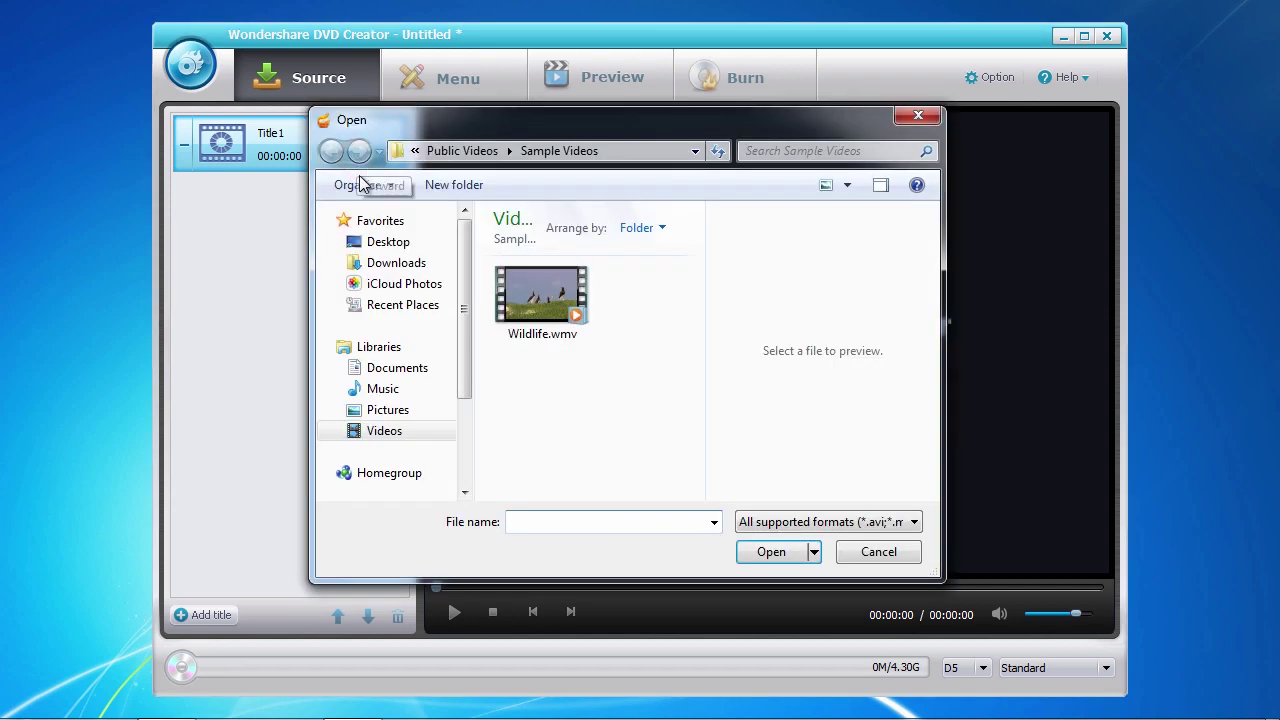
{"action": "left_click", "coordinate": [536, 310]}
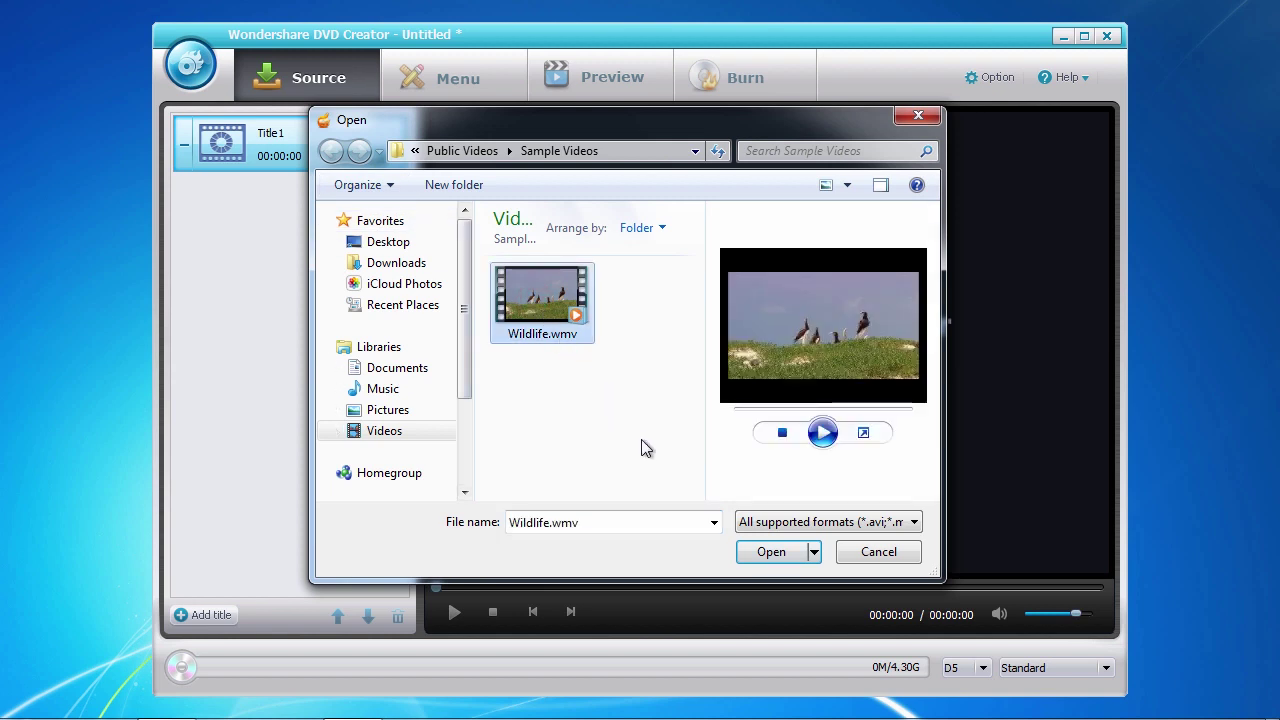
{"action": "left_click", "coordinate": [760, 550]}
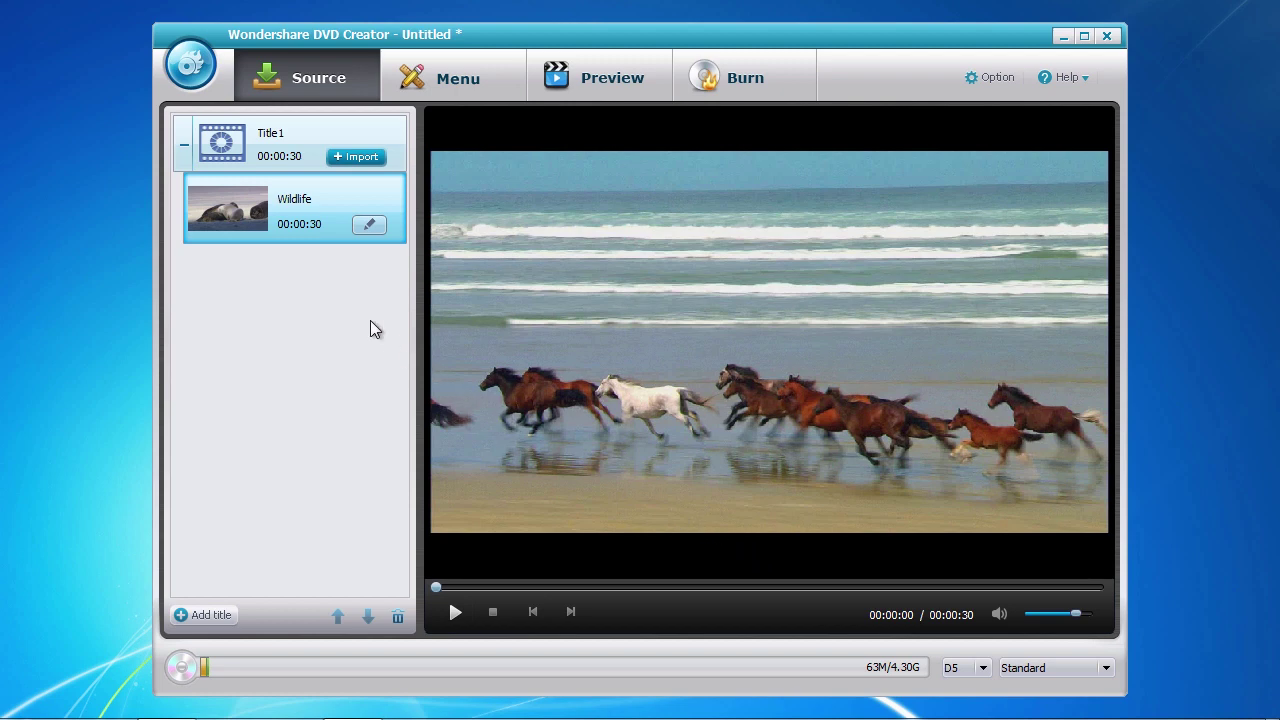
{"action": "left_click", "coordinate": [367, 226]}
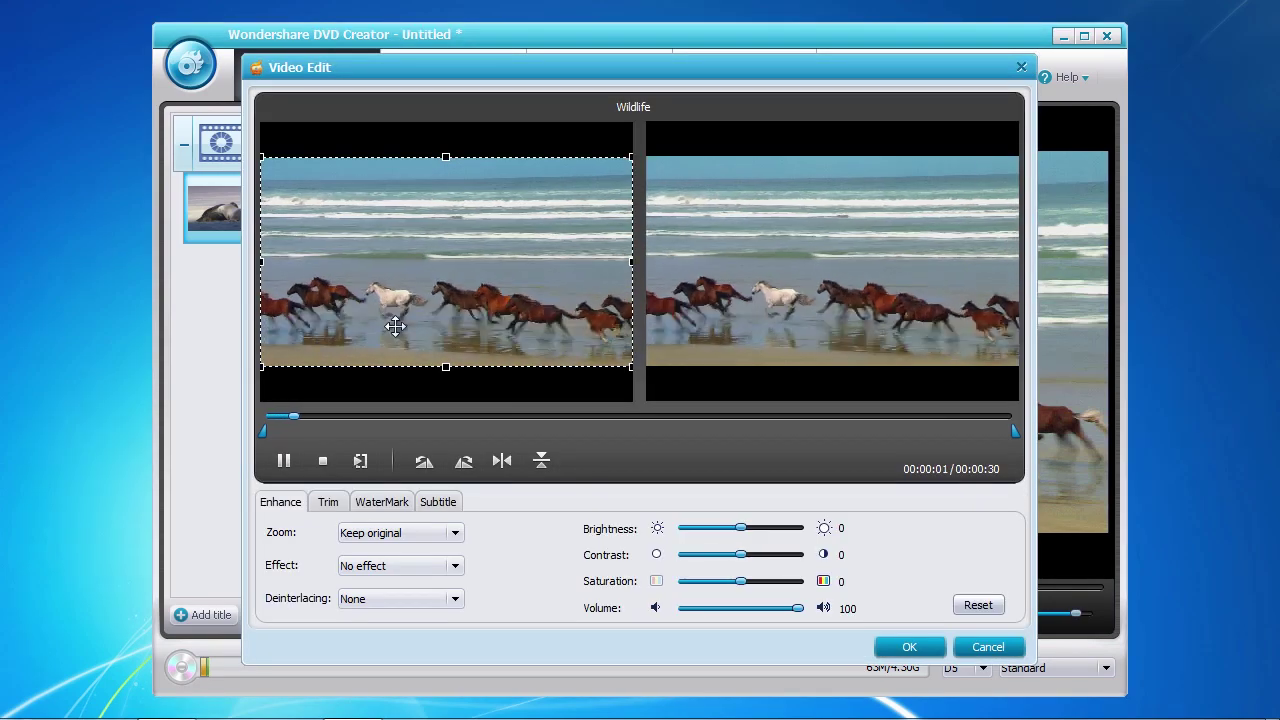
Rotate the Wildlife clip a full turn and flip it twice, leaving it upright and unflipped
{"action": "left_click", "coordinate": [424, 460]}
{"action": "left_click", "coordinate": [424, 460]}
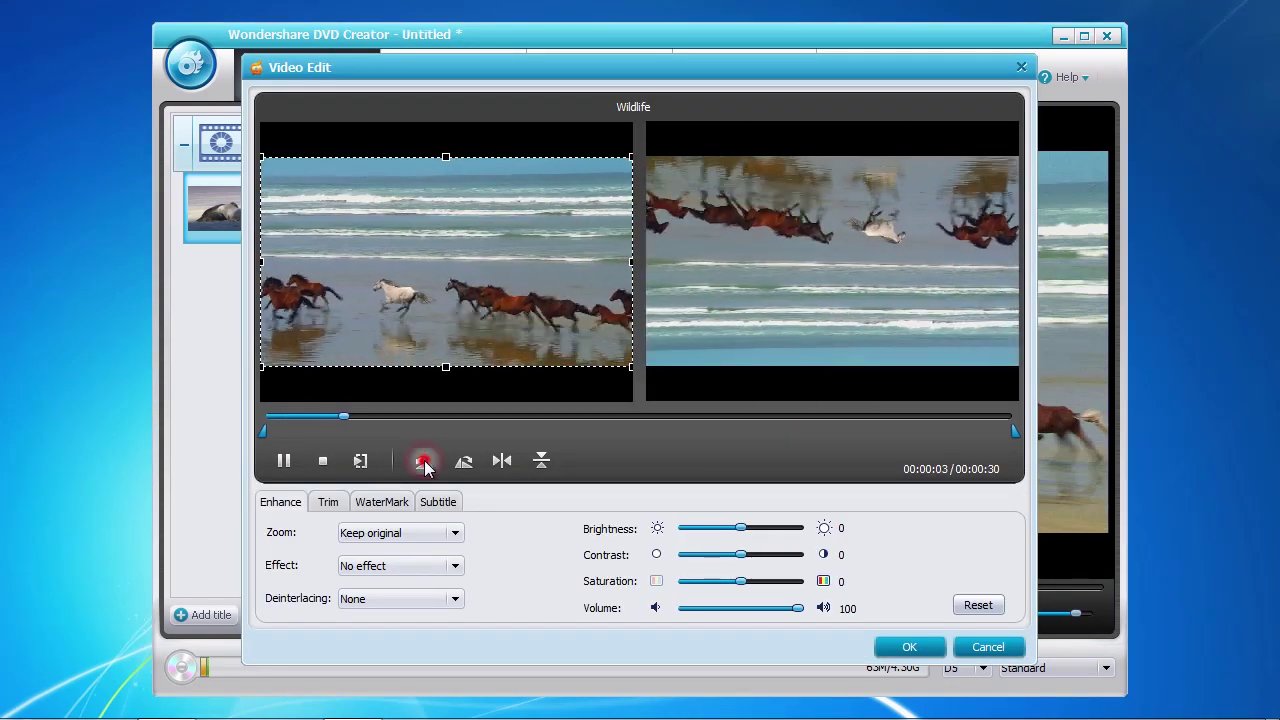
{"action": "left_click", "coordinate": [424, 460]}
{"action": "left_click", "coordinate": [424, 460]}
{"action": "left_click", "coordinate": [500, 460]}
{"action": "left_click", "coordinate": [500, 460]}
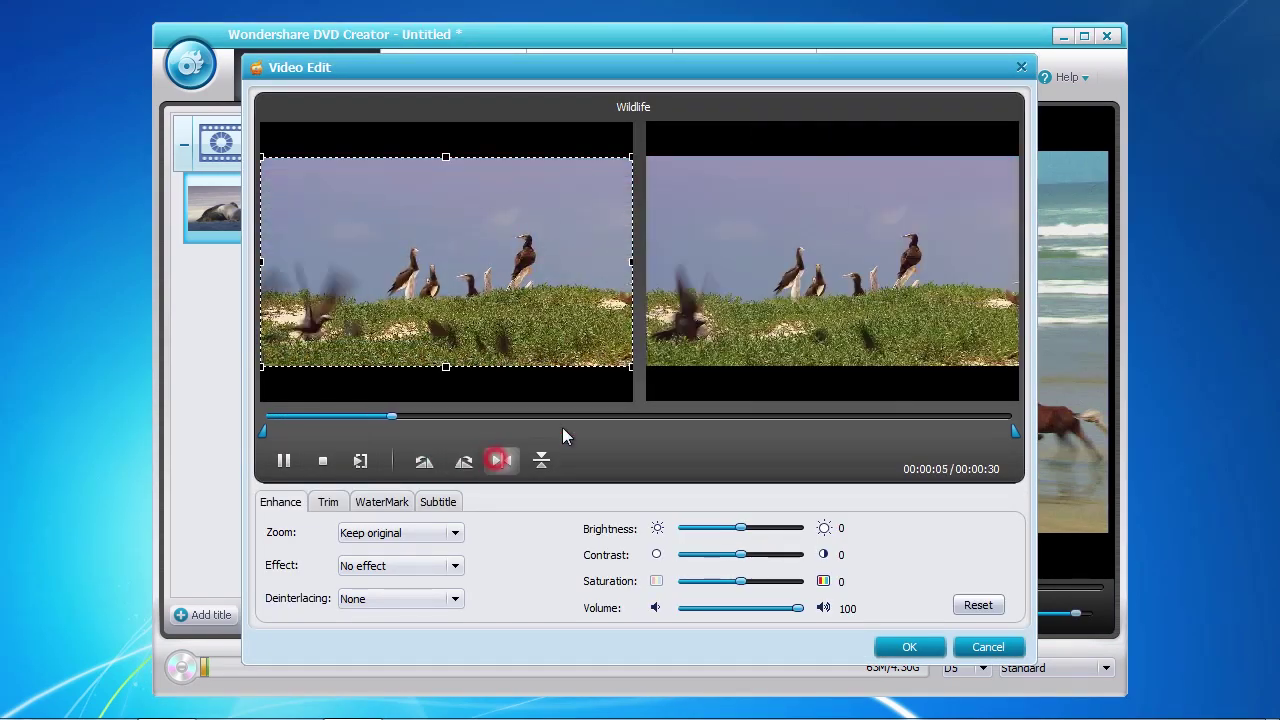
Shrink the crop box slightly and stop playback at the clip's start
{"action": "mouse_move", "coordinate": [630, 368]}
{"action": "left_mouse_down"}
{"action": "mouse_move", "coordinate": [382, 243]}
{"action": "mouse_move", "coordinate": [525, 335]}
{"action": "mouse_move", "coordinate": [632, 367]}
{"action": "left_mouse_up"}
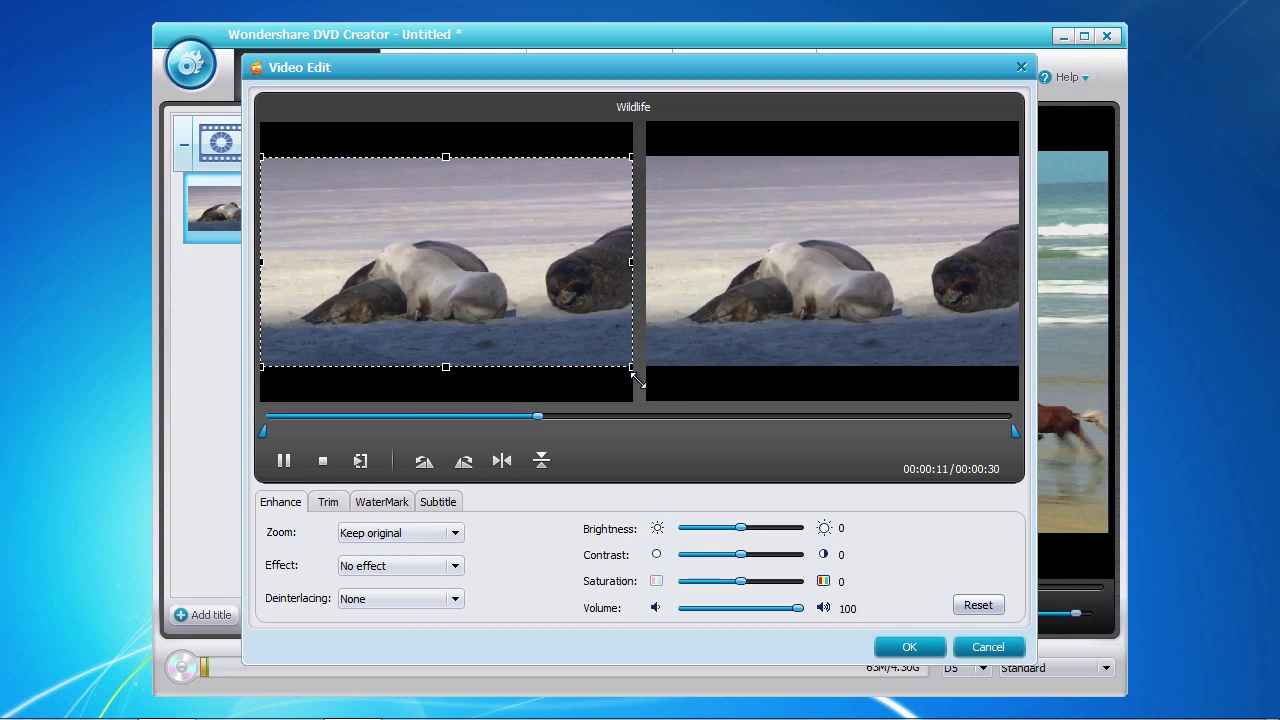
{"action": "left_click", "coordinate": [323, 461]}
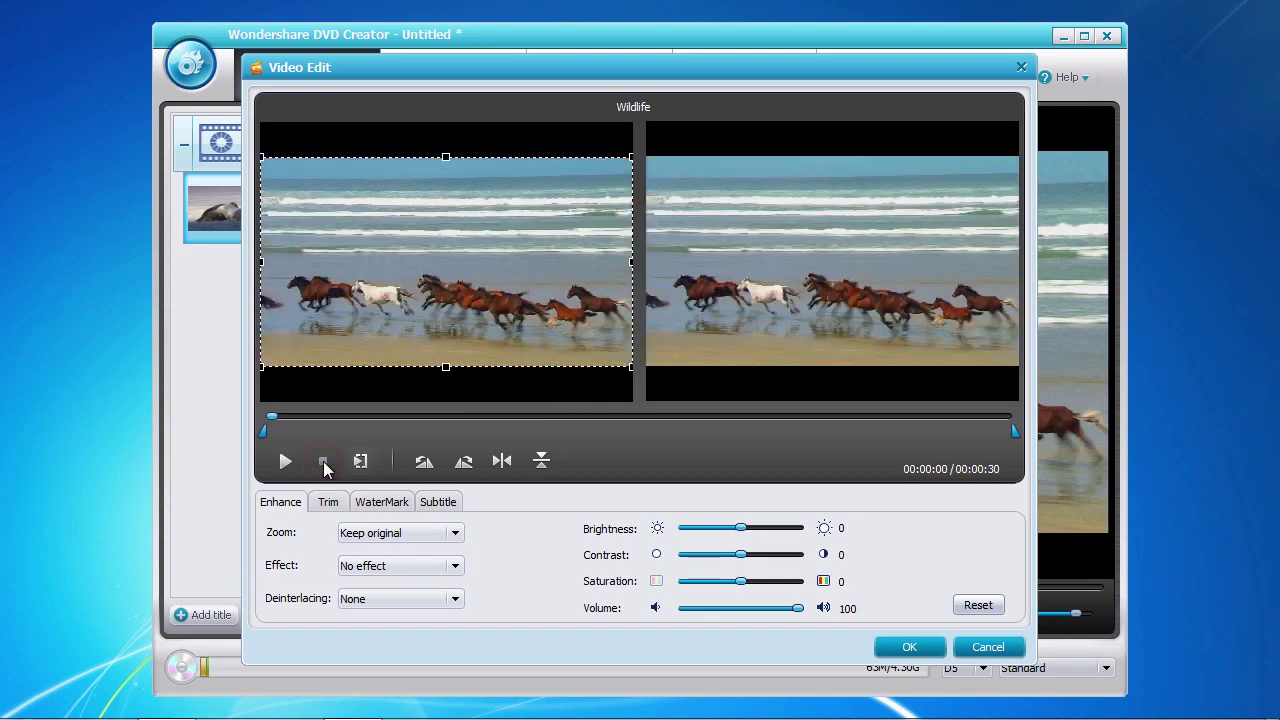
{"action": "left_click", "coordinate": [741, 527]}
Set brightness to -40 and contrast to -25, glance at Trim, WaterMark and Subtitle, and apply
{"action": "left_click_drag", "start_coordinate": [770, 535], "coordinate": [728, 557]}
{"action": "mouse_move", "coordinate": [802, 610]}
{"action": "left_mouse_down"}
{"action": "mouse_move", "coordinate": [740, 620]}
{"action": "mouse_move", "coordinate": [800, 614]}
{"action": "left_mouse_up"}
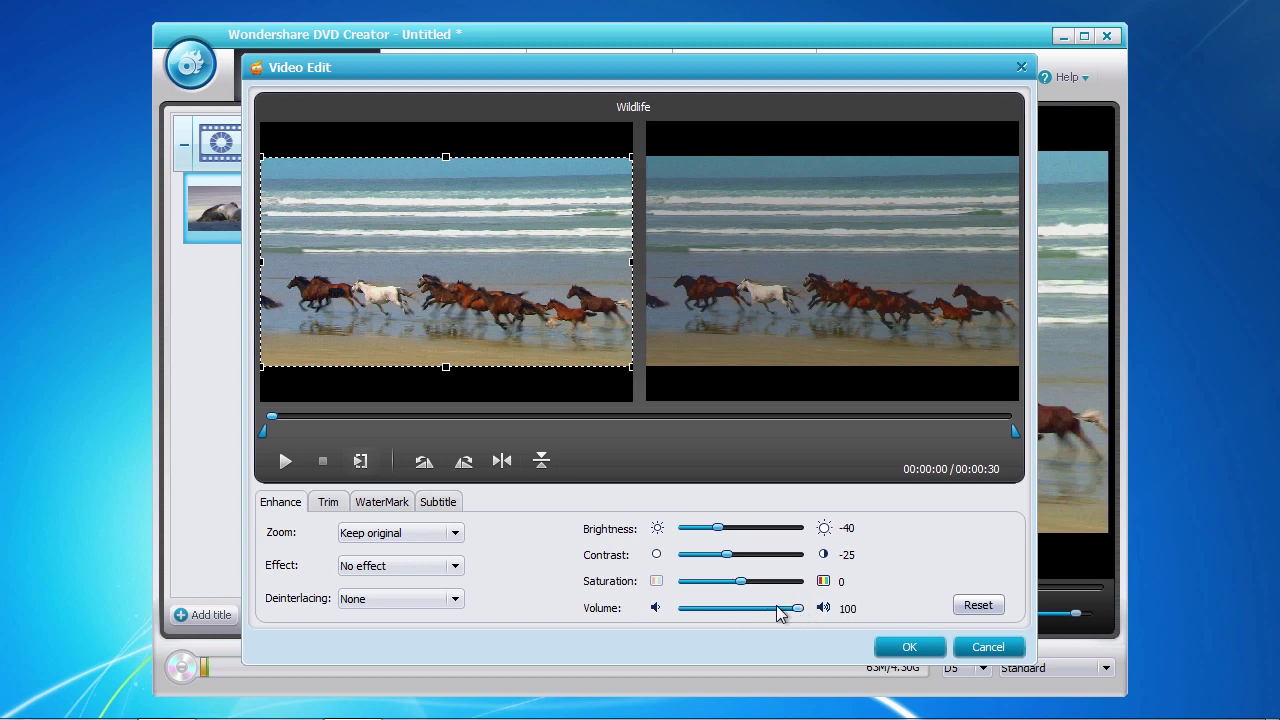
{"action": "left_click", "coordinate": [330, 500]}
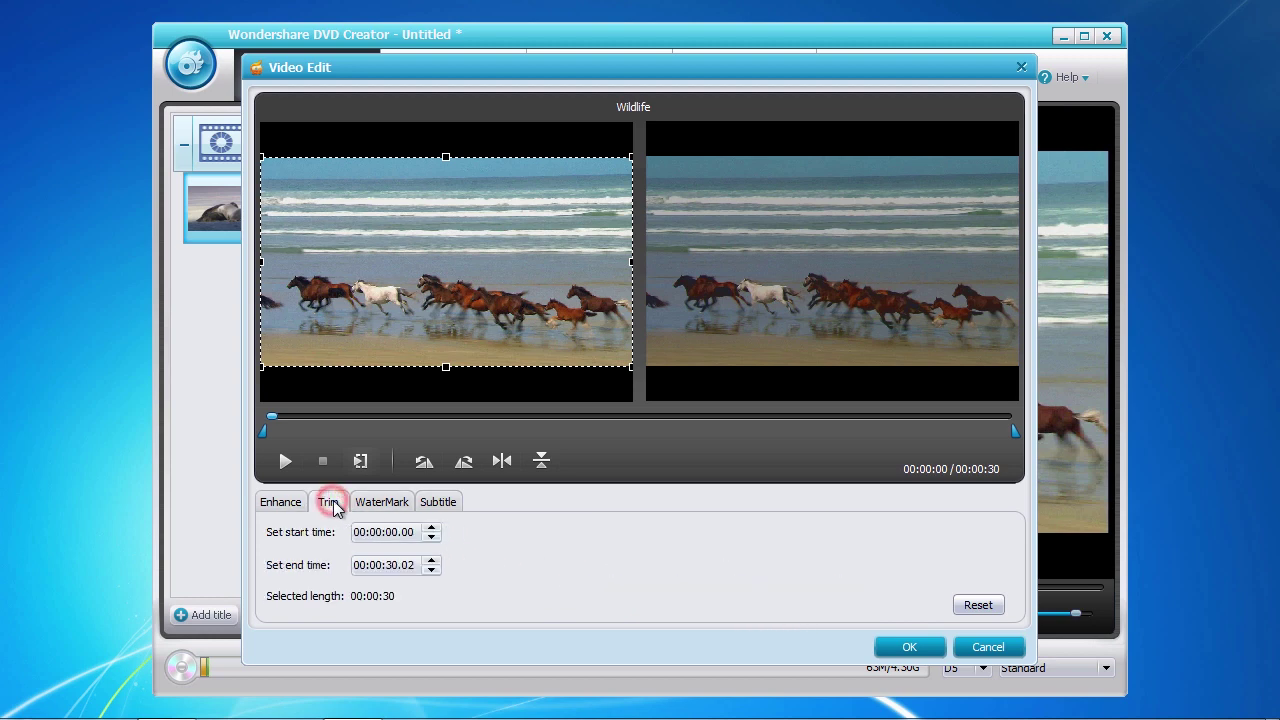
{"action": "left_click", "coordinate": [388, 508]}
{"action": "left_click", "coordinate": [442, 504]}
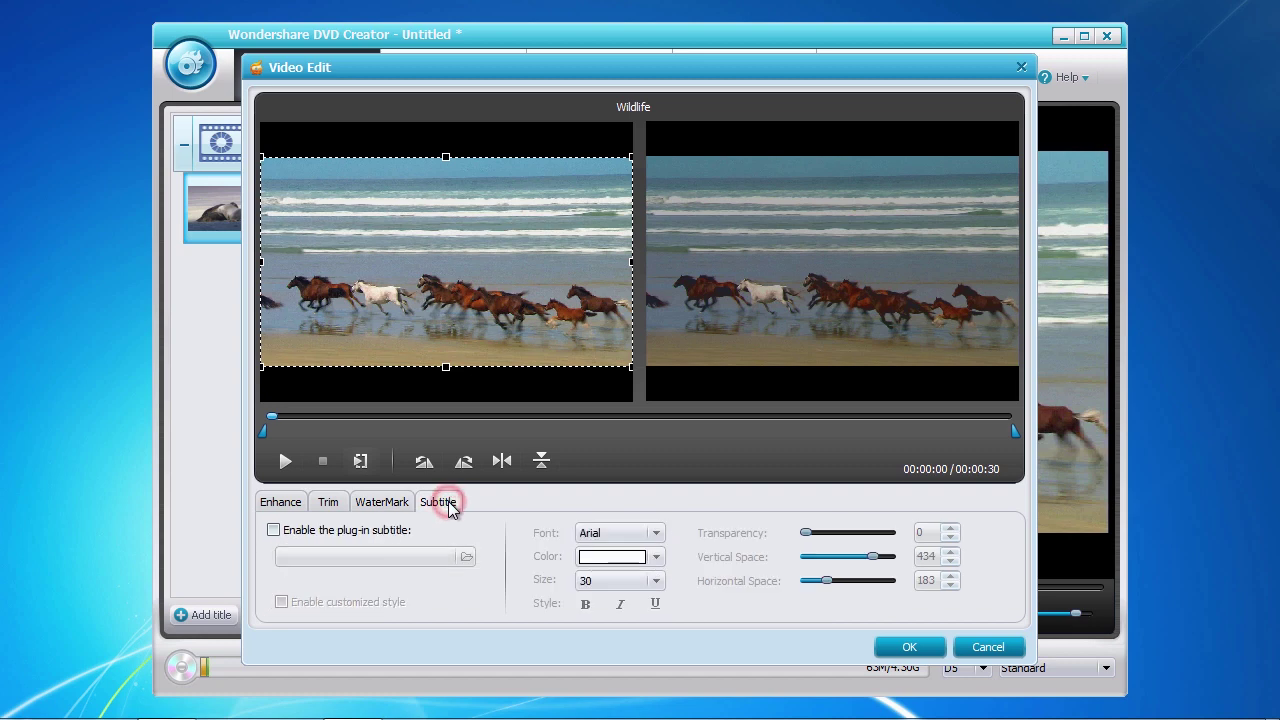
{"action": "left_click", "coordinate": [284, 506]}
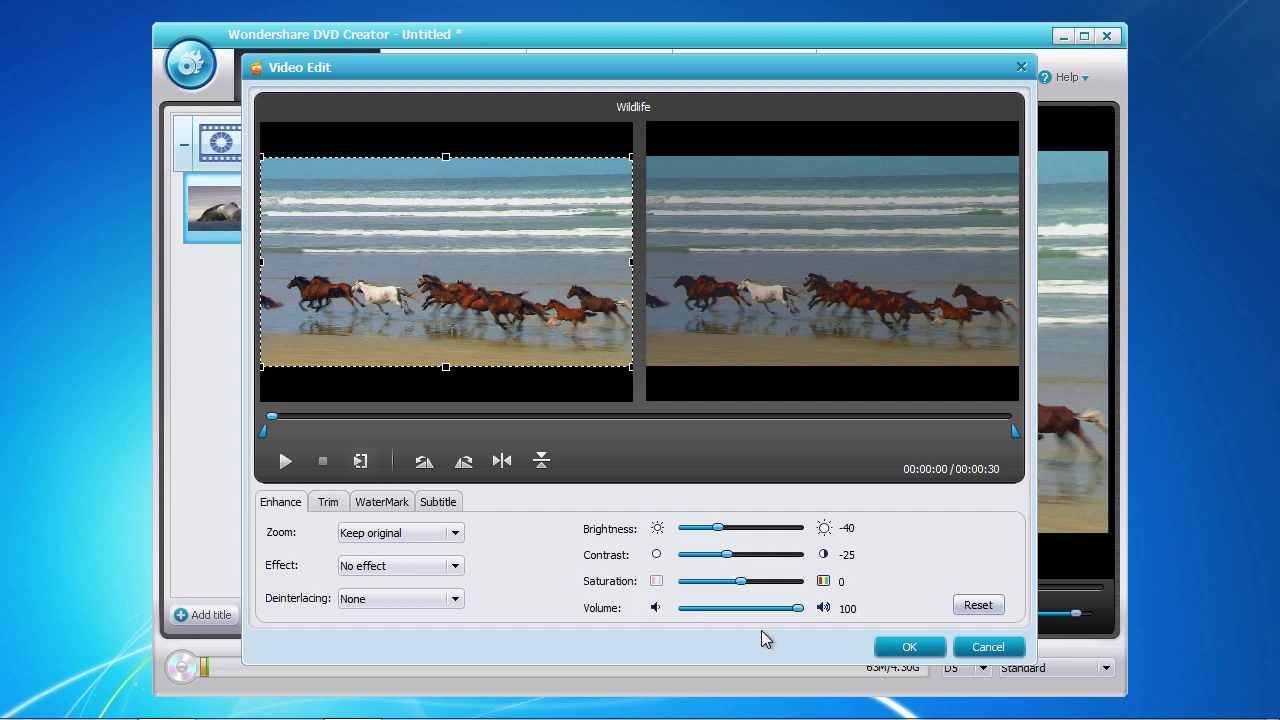
{"action": "left_click", "coordinate": [907, 648]}
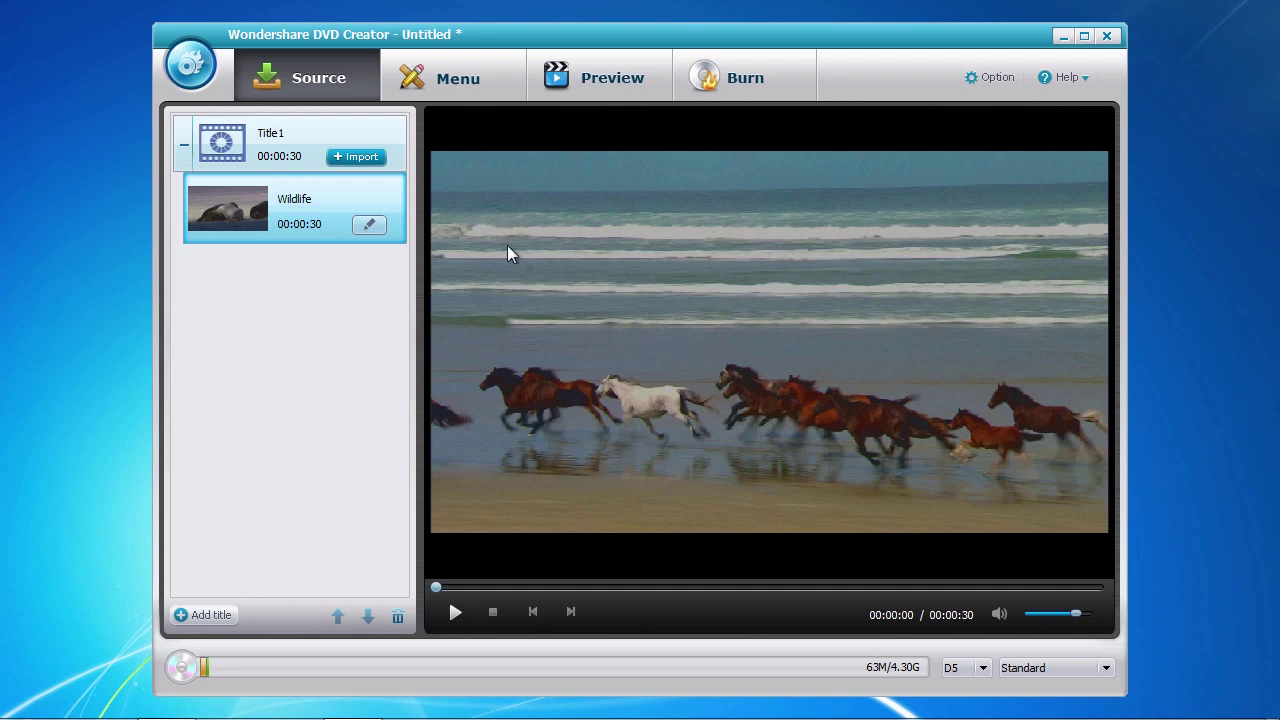
Preview the Car Trip, Field Spotlight and Ivy menu templates, then apply Classic
{"action": "left_click", "coordinate": [458, 86]}
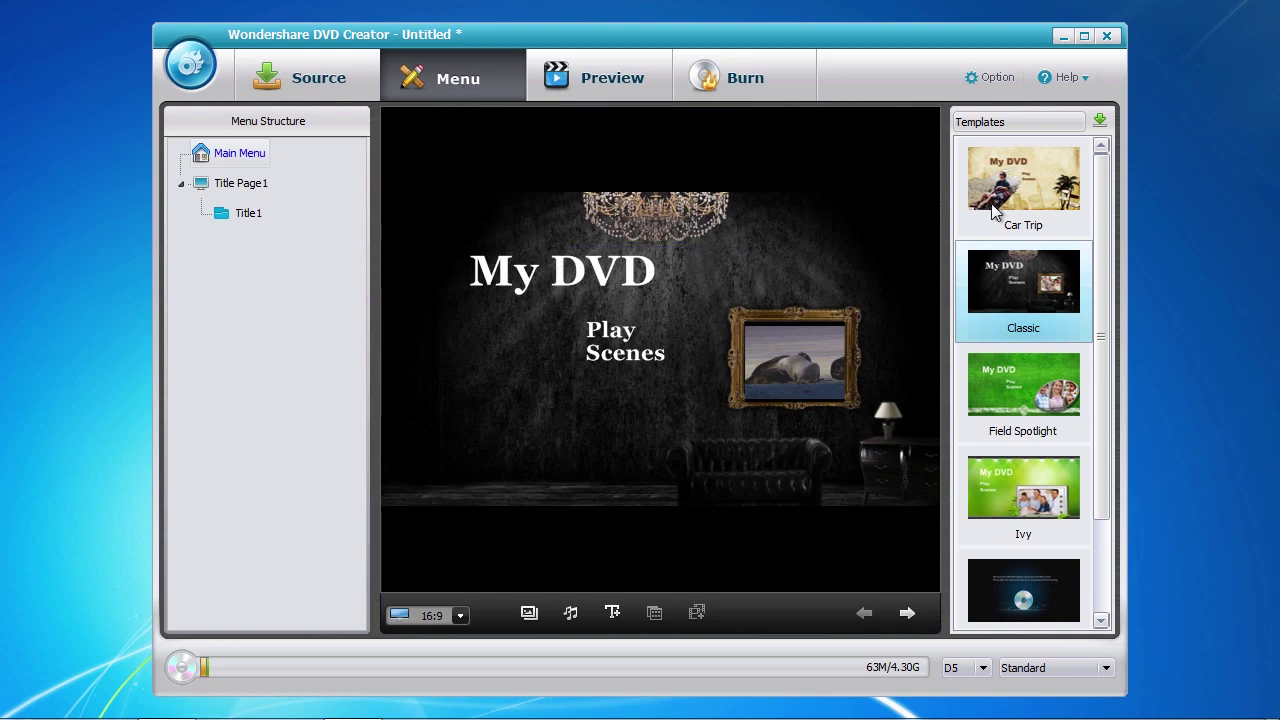
{"action": "left_click", "coordinate": [1030, 190]}
{"action": "left_click", "coordinate": [1022, 385]}
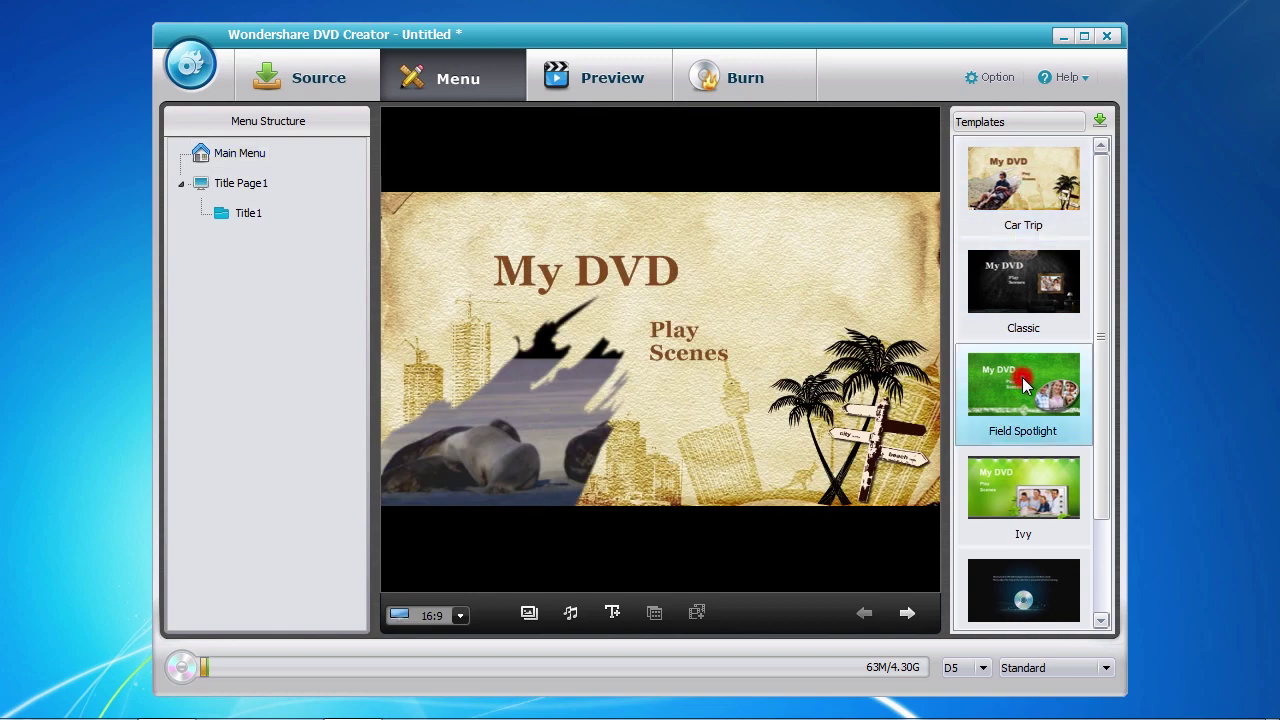
{"action": "left_click", "coordinate": [1004, 483]}
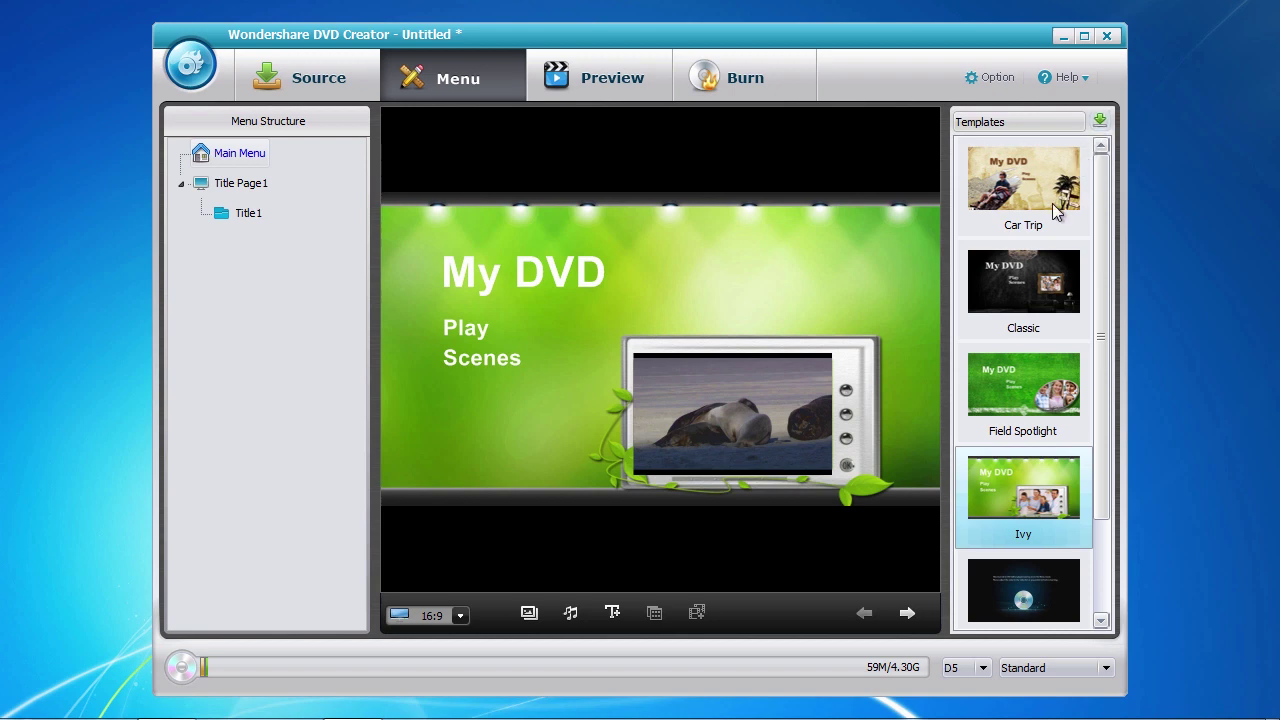
{"action": "left_click", "coordinate": [1022, 286]}
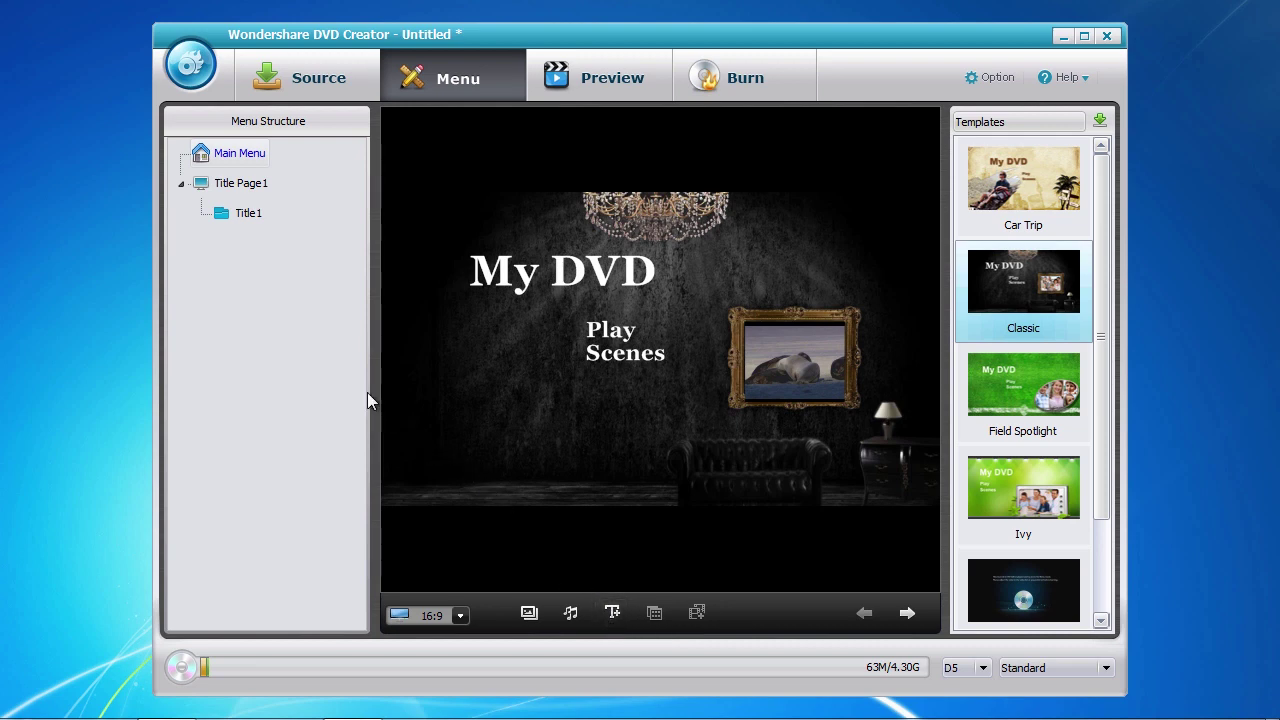
Insert chapters on Title1 at 00:00:00, 00:00:02, 00:00:07 and 00:00:16
{"action": "left_click", "coordinate": [240, 190]}
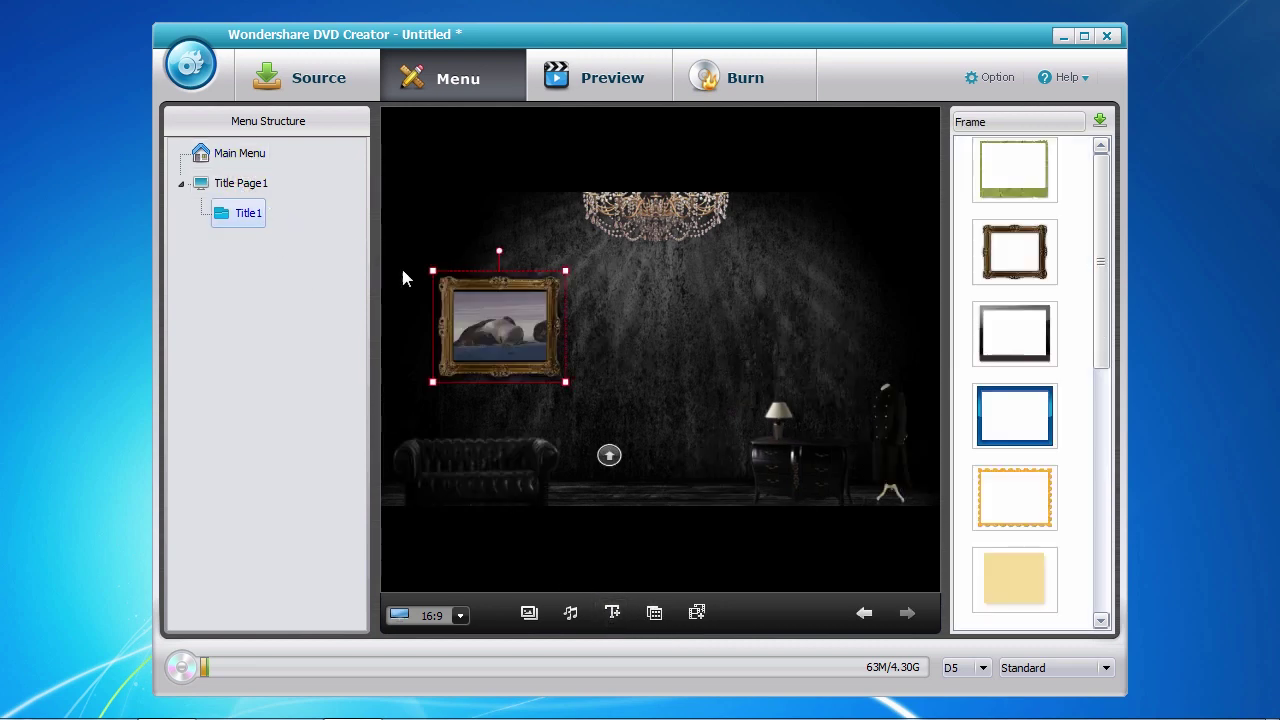
{"action": "left_click", "coordinate": [697, 613]}
{"action": "left_click", "coordinate": [326, 552]}
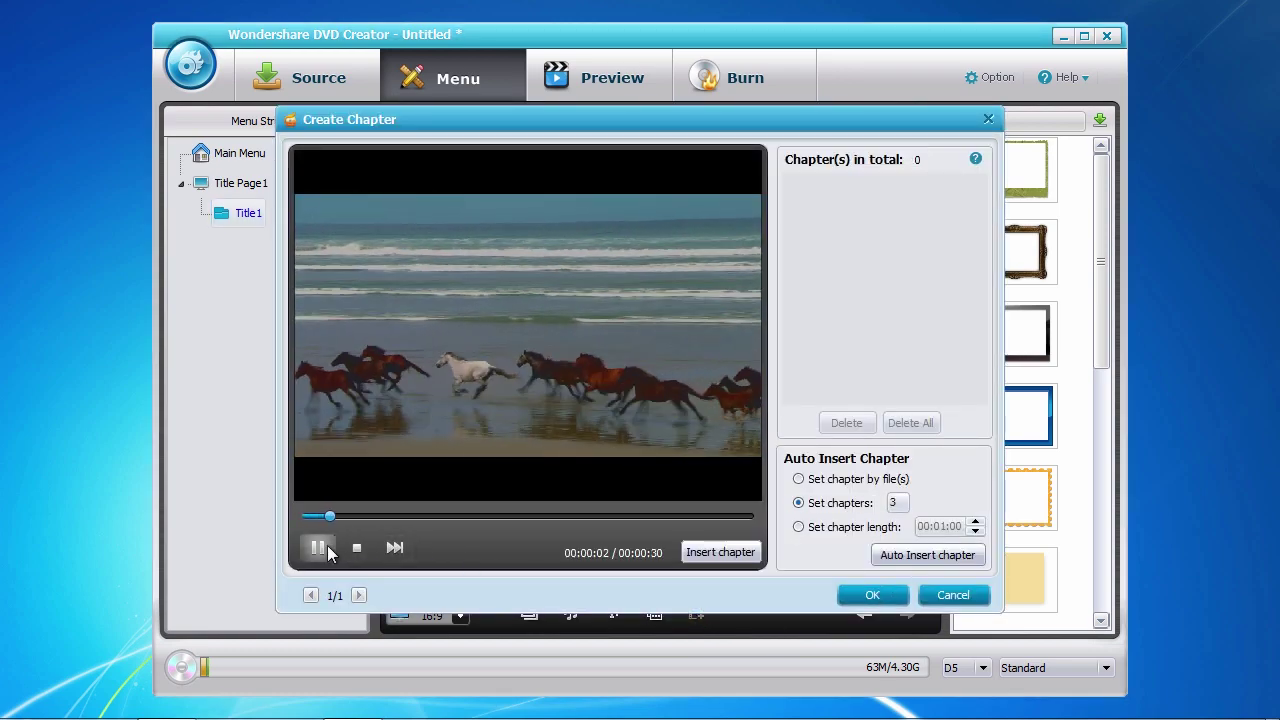
{"action": "left_click", "coordinate": [318, 548]}
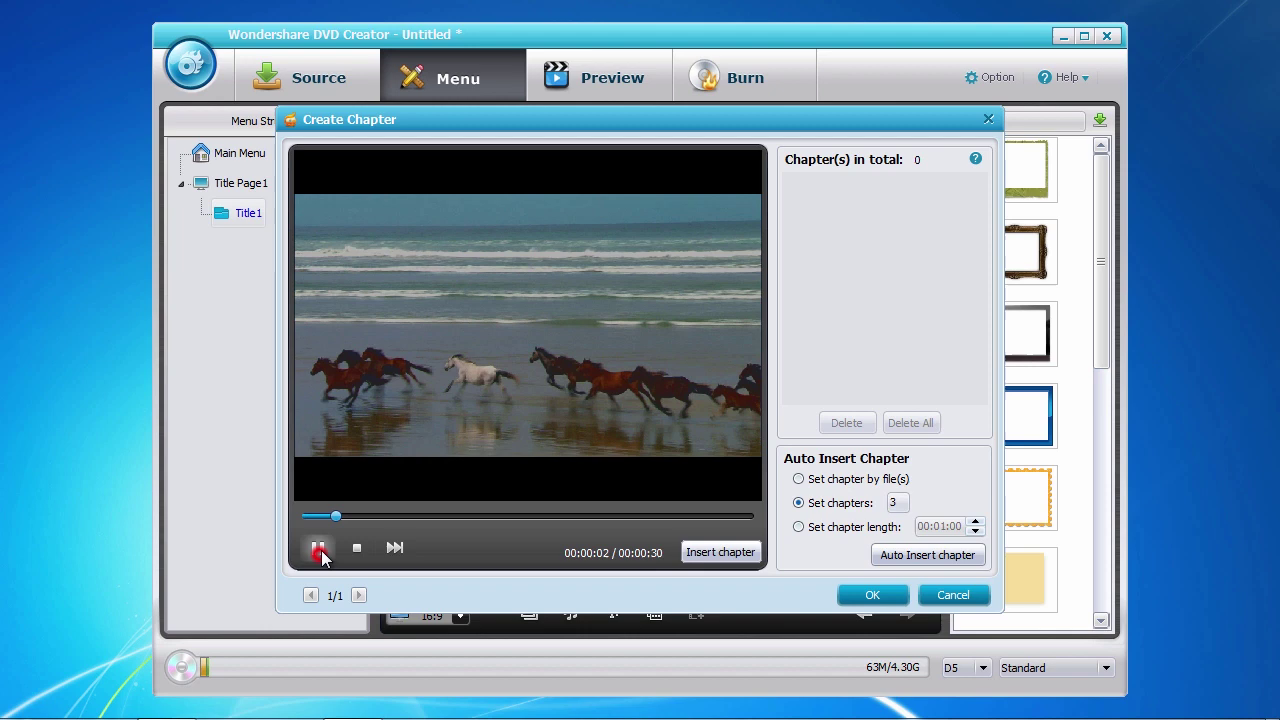
{"action": "left_click", "coordinate": [722, 553]}
{"action": "left_click_drag", "start_coordinate": [338, 516], "coordinate": [408, 516]}
{"action": "left_click", "coordinate": [721, 553]}
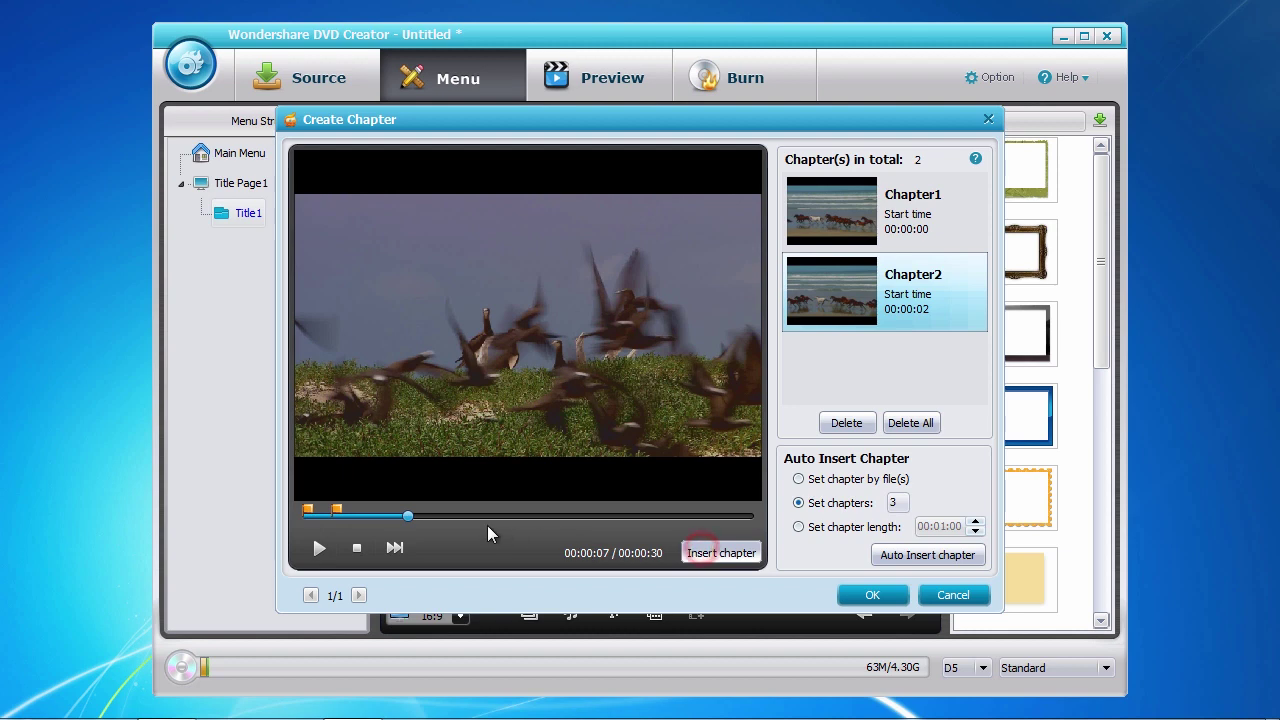
{"action": "left_click", "coordinate": [537, 516]}
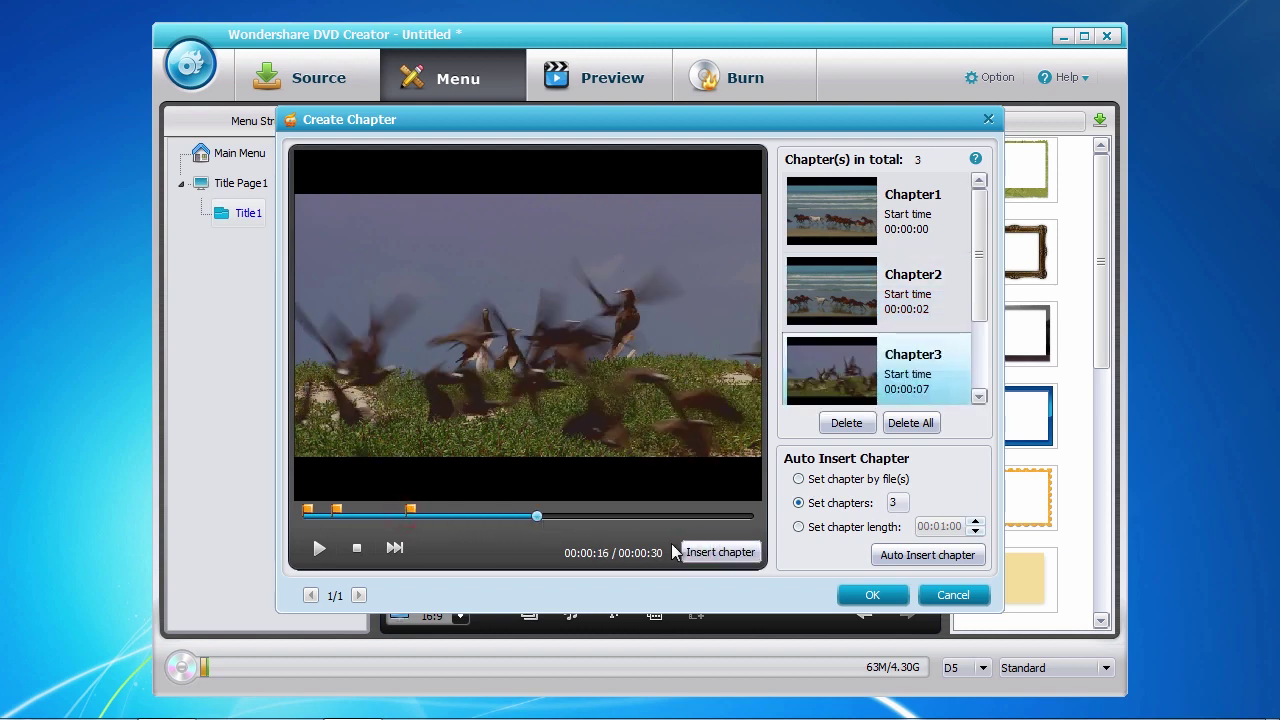
{"action": "left_click", "coordinate": [712, 554]}
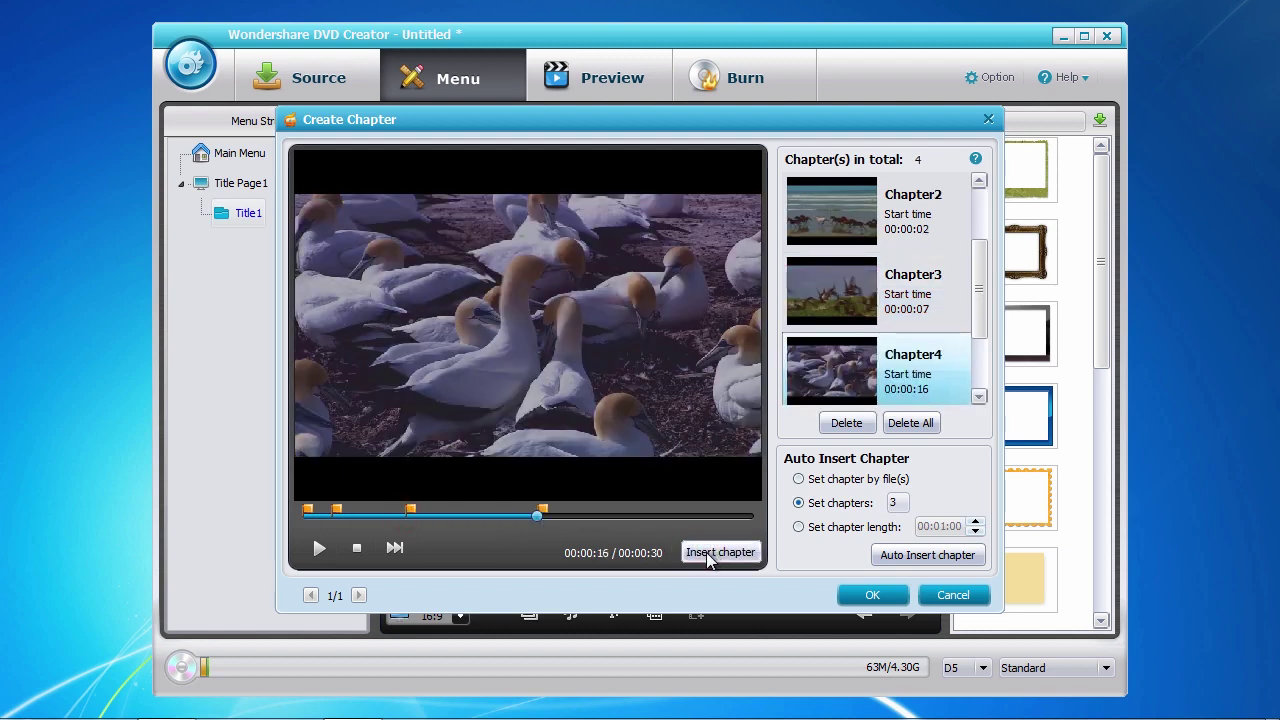
Delete the extra Chapter4 and apply the remaining three chapters
{"action": "left_click", "coordinate": [921, 304]}
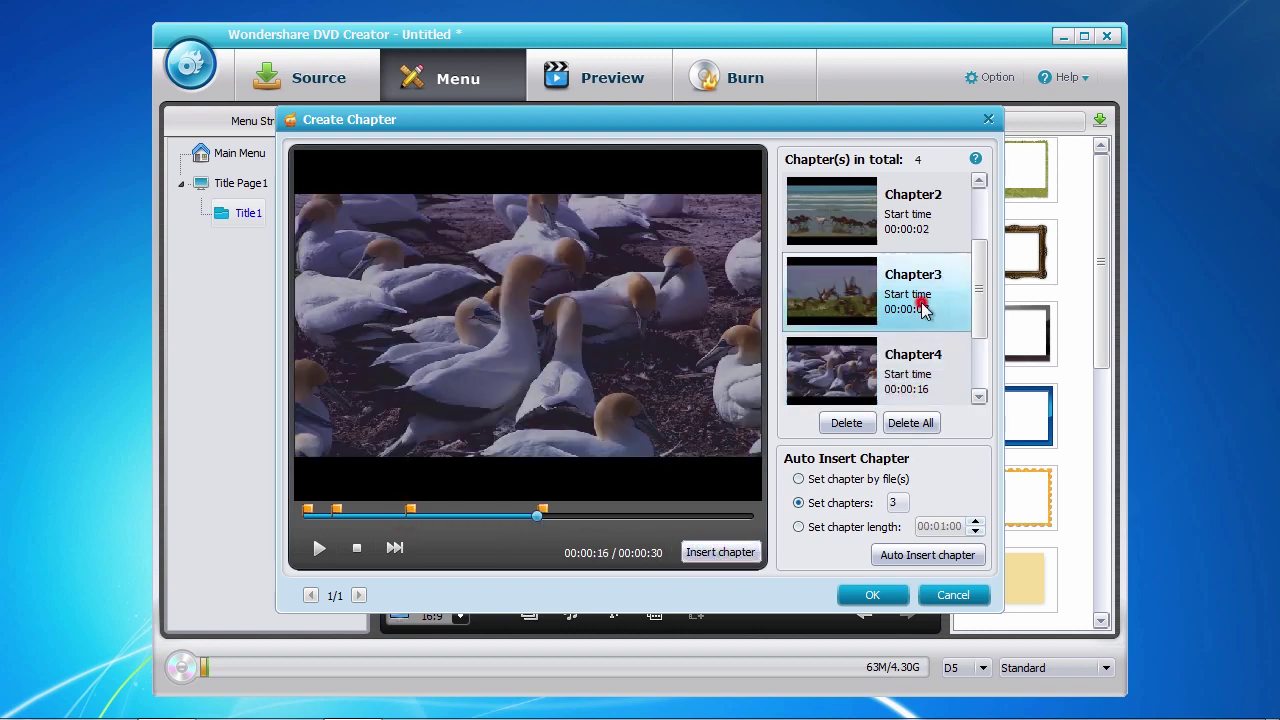
{"action": "left_click", "coordinate": [925, 372]}
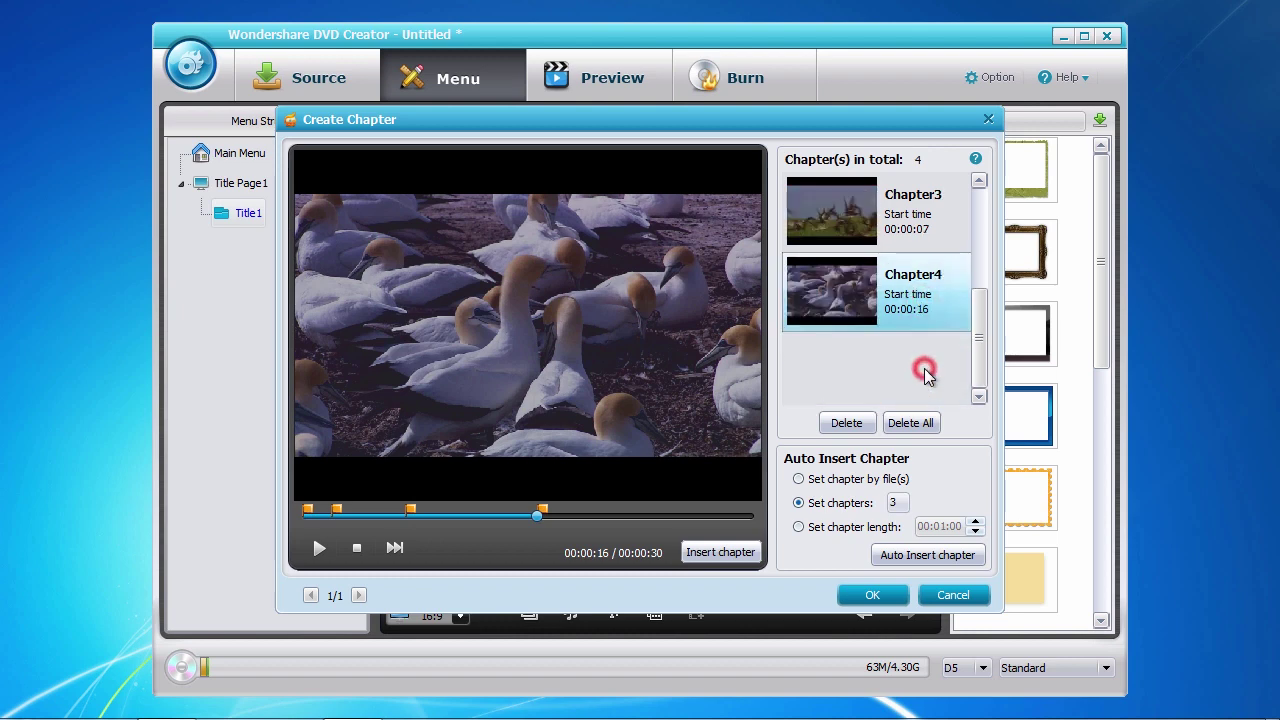
{"action": "left_click", "coordinate": [848, 424]}
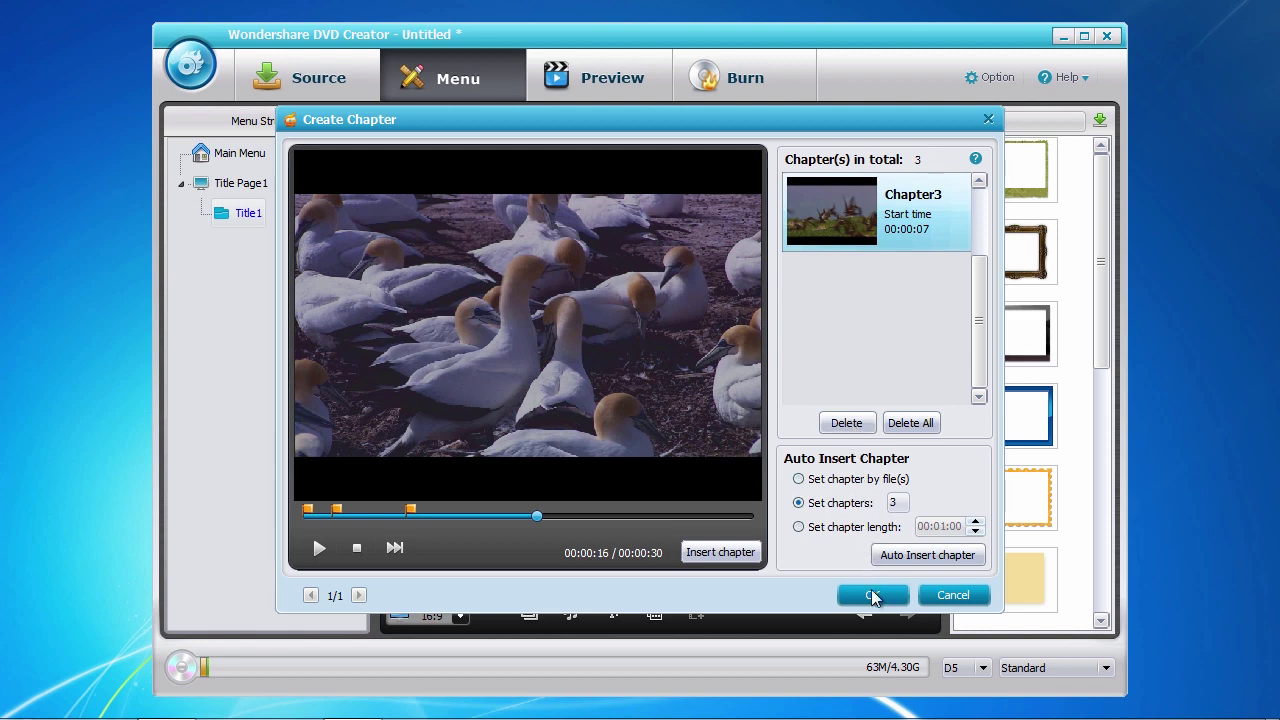
{"action": "left_click", "coordinate": [874, 595]}
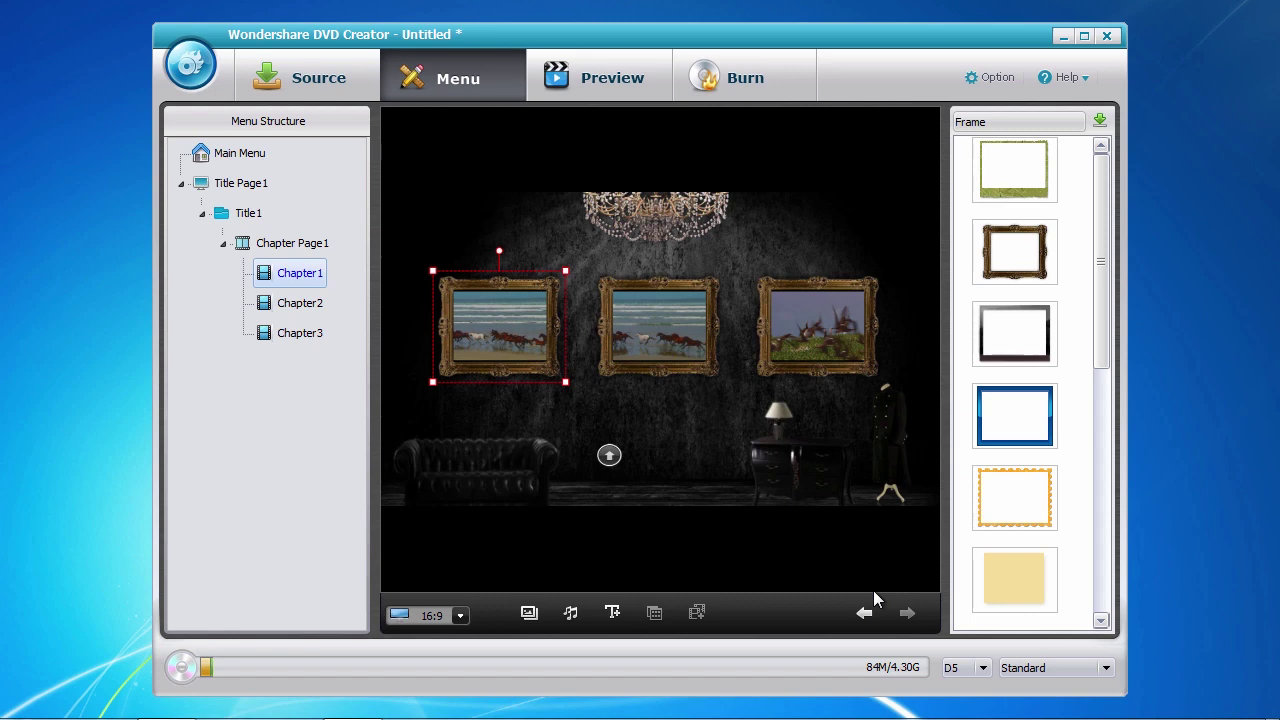
Preview the disc: play the Wildlife video from the Classic menu, then return to the menu
{"action": "left_click", "coordinate": [605, 84]}
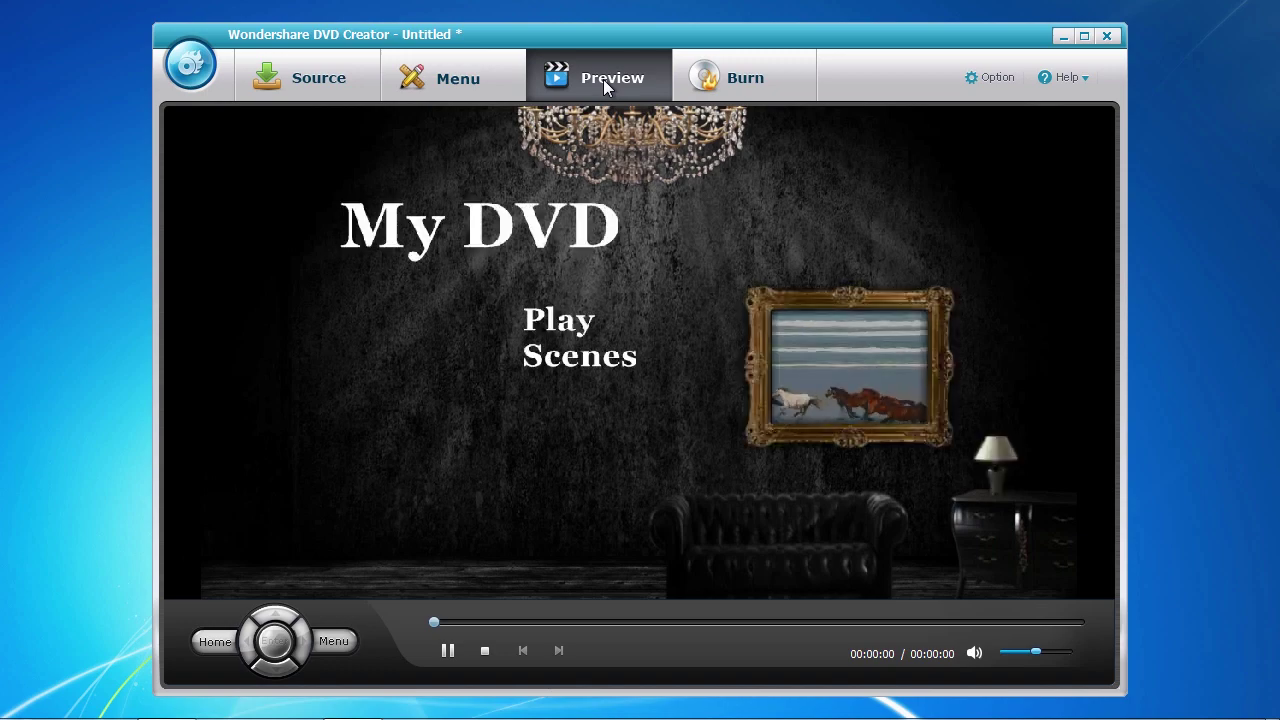
{"action": "left_click", "coordinate": [566, 324]}
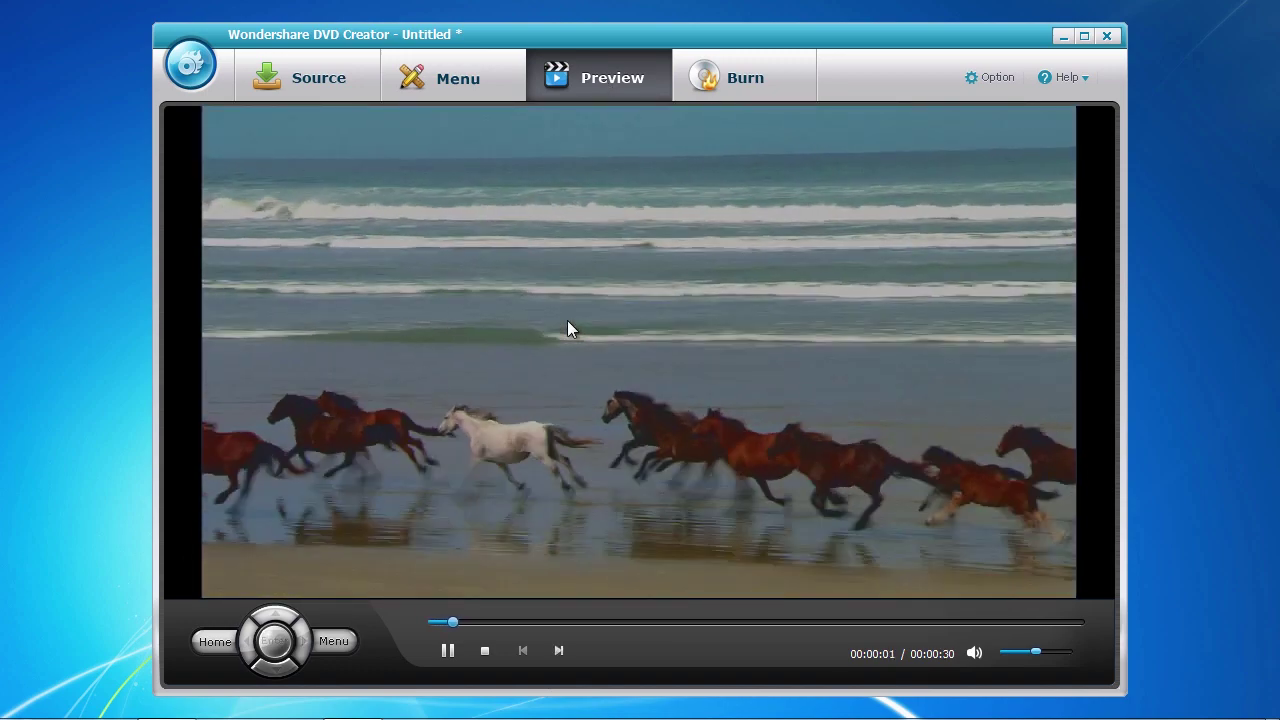
{"action": "left_click", "coordinate": [338, 641]}
{"action": "left_click", "coordinate": [338, 642]}
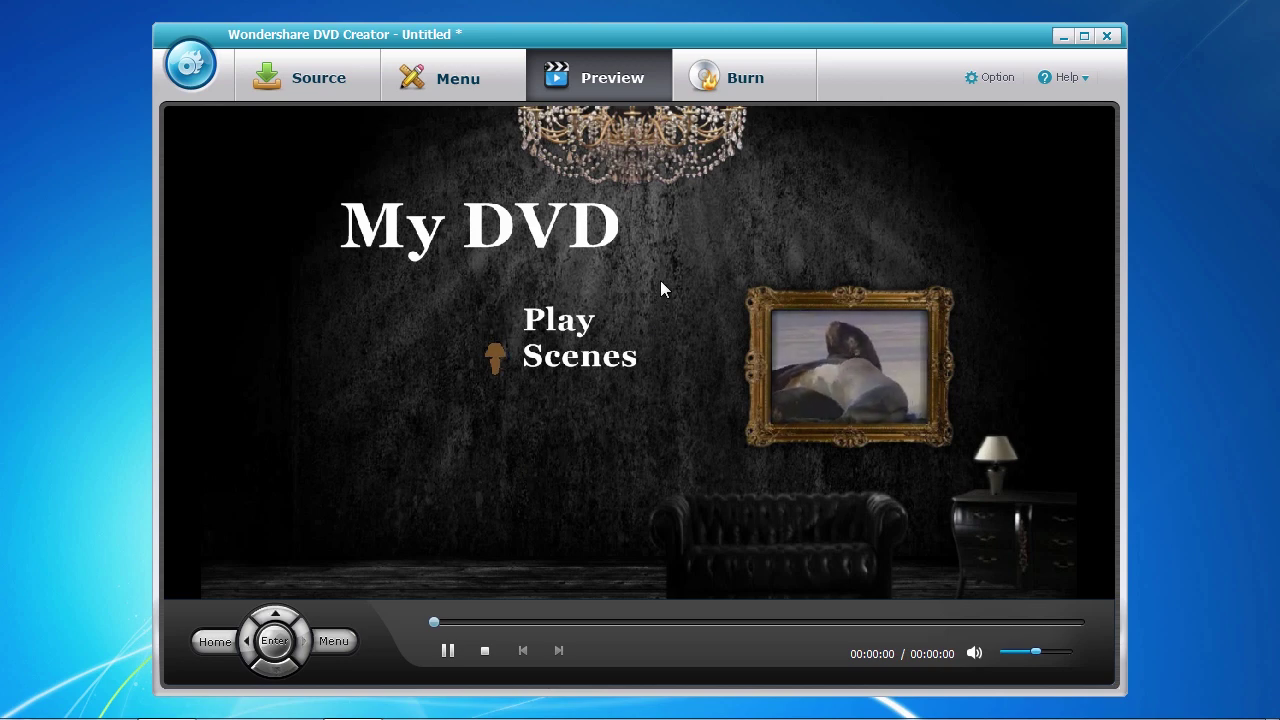
{"action": "left_click", "coordinate": [750, 88]}
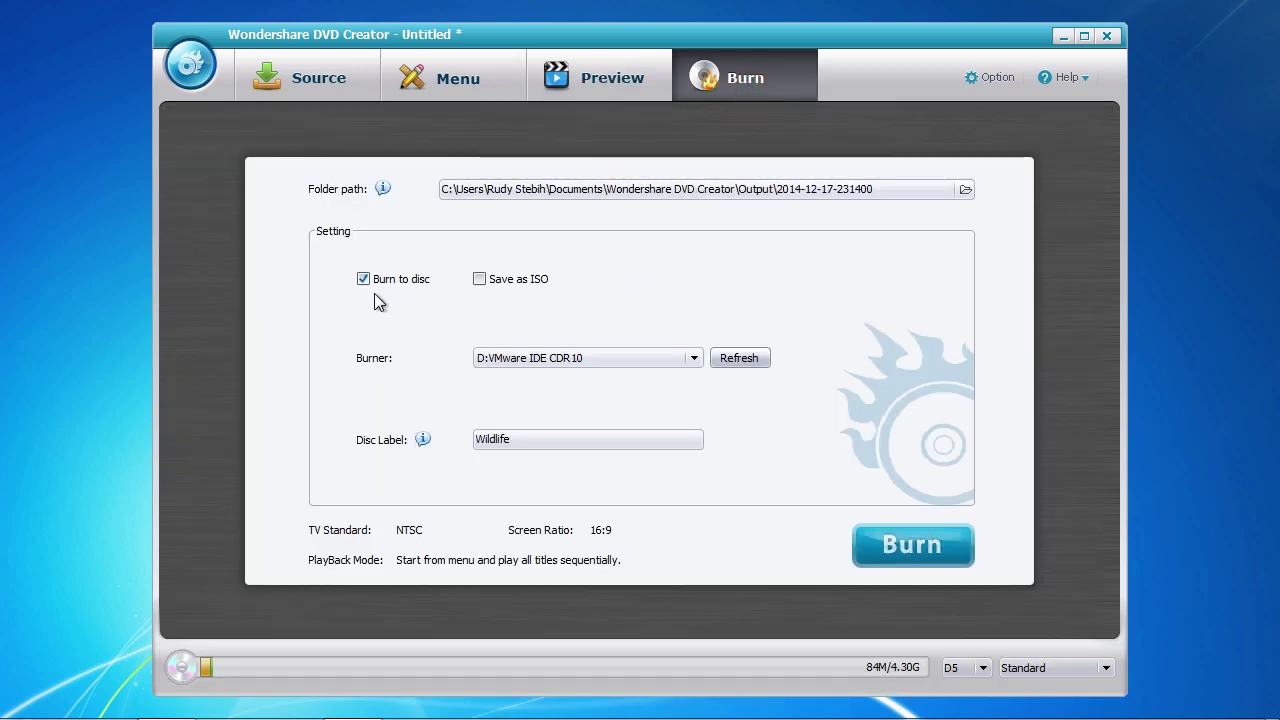
Leave ISO saving off and keep the VMware IDE CDR10 drive as the burner
{"action": "left_click", "coordinate": [479, 279]}
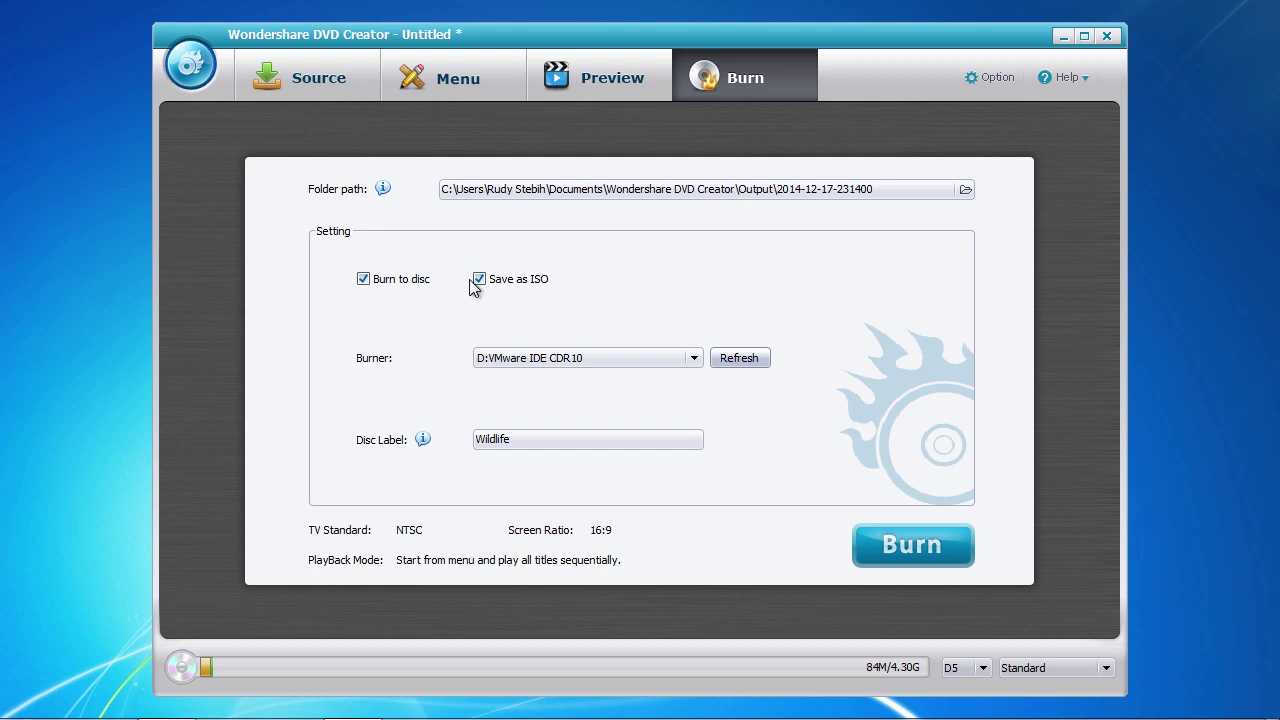
{"action": "left_click", "coordinate": [479, 279]}
{"action": "left_click", "coordinate": [693, 358]}
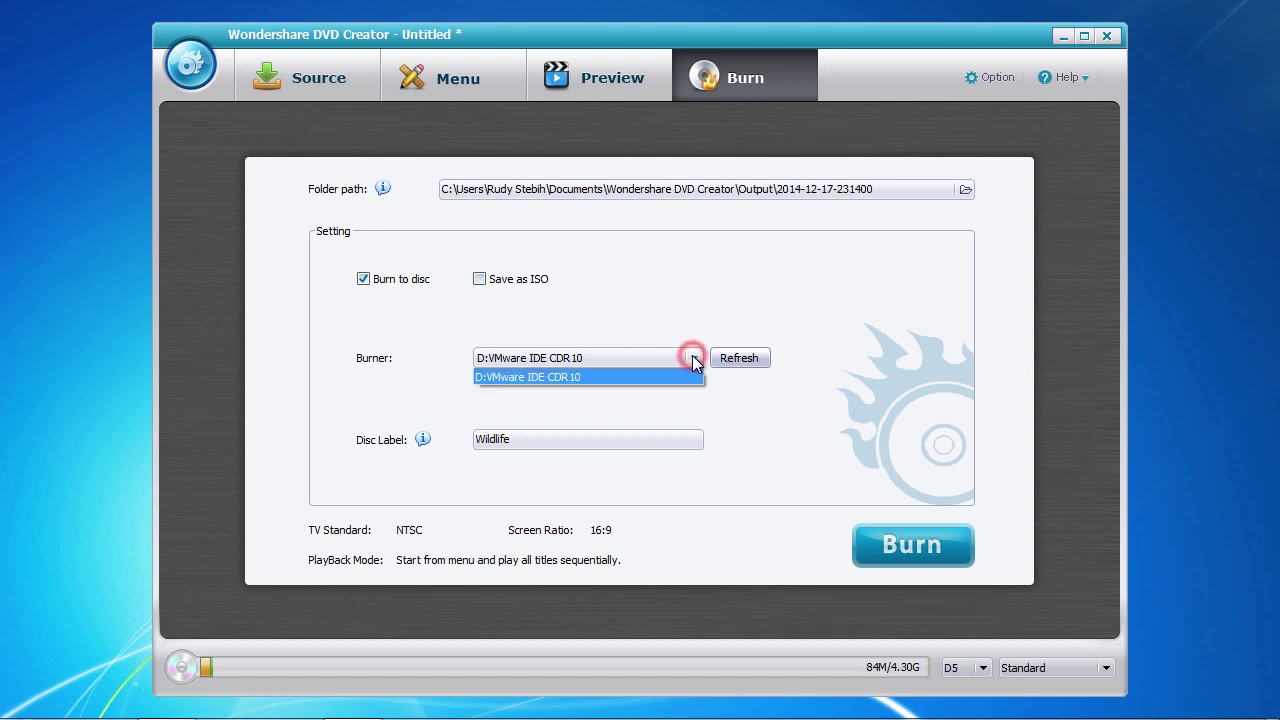
{"action": "left_click", "coordinate": [693, 358]}
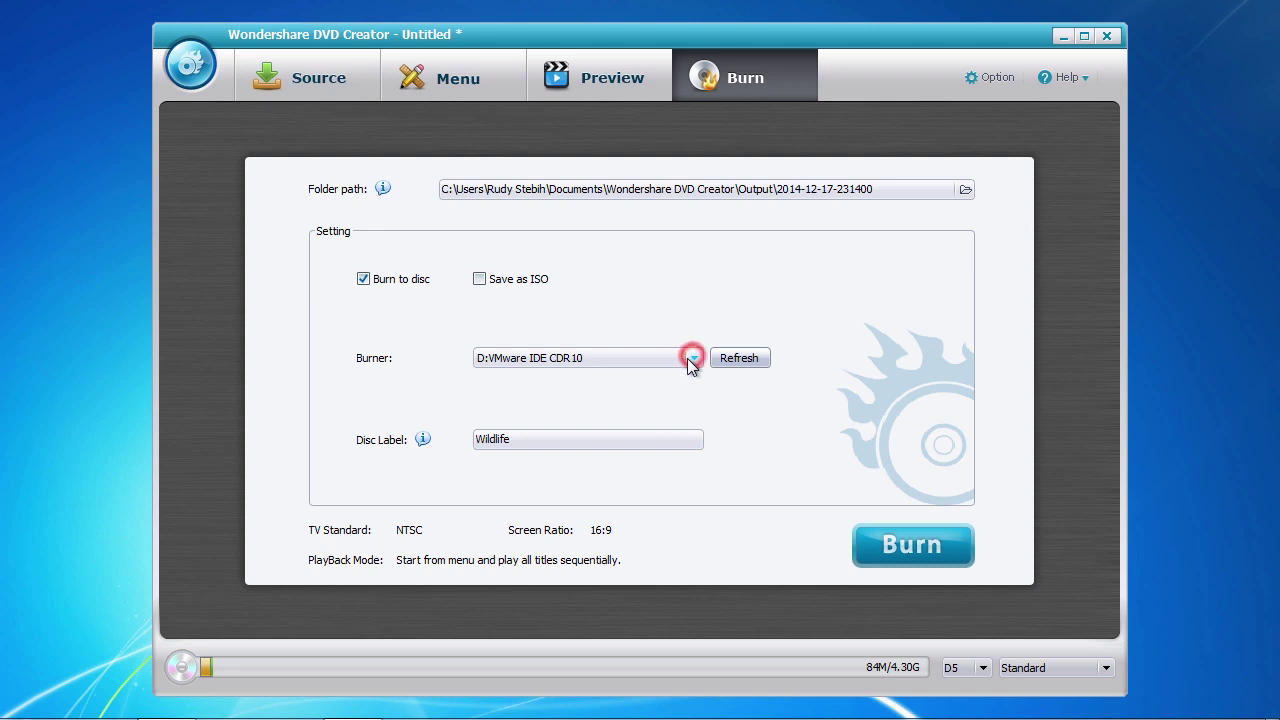
Change the disc label to 'My Wildlife' and start burning the DVD
{"action": "left_click", "coordinate": [526, 440]}
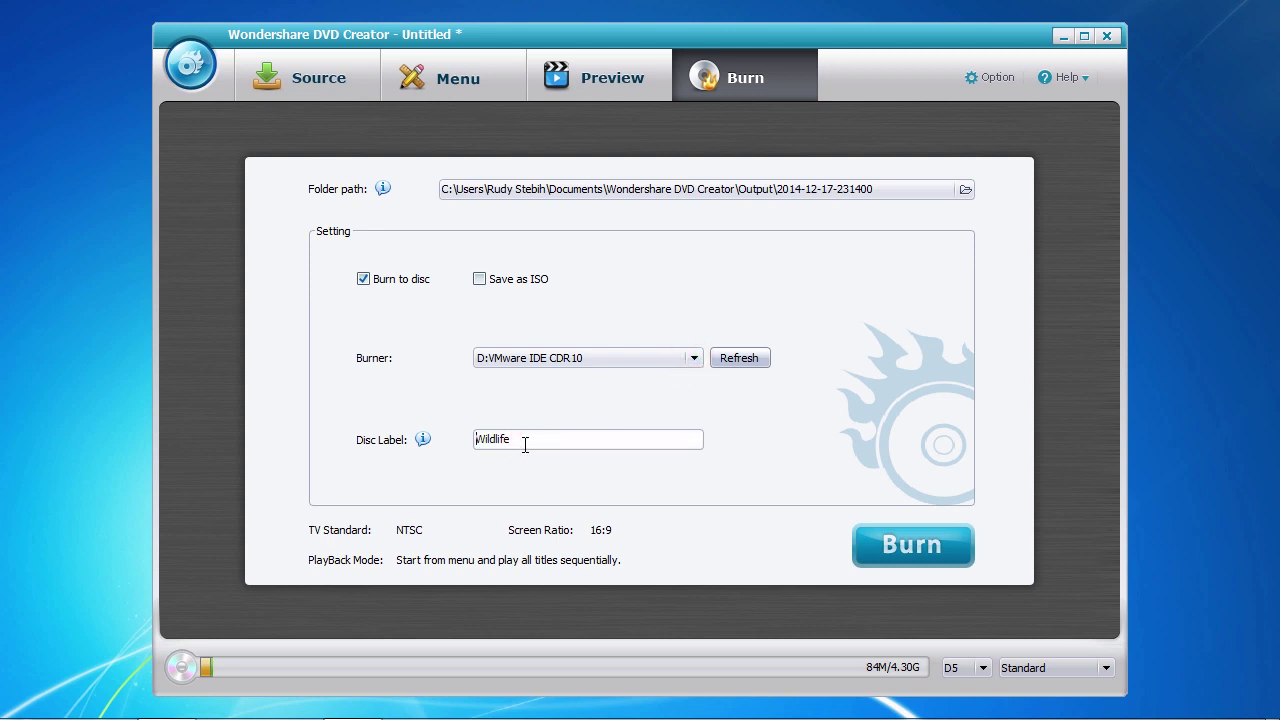
{"action": "key", "text": "Home"}
{"action": "type", "text": "My"}
{"action": "left_click", "coordinate": [903, 547]}
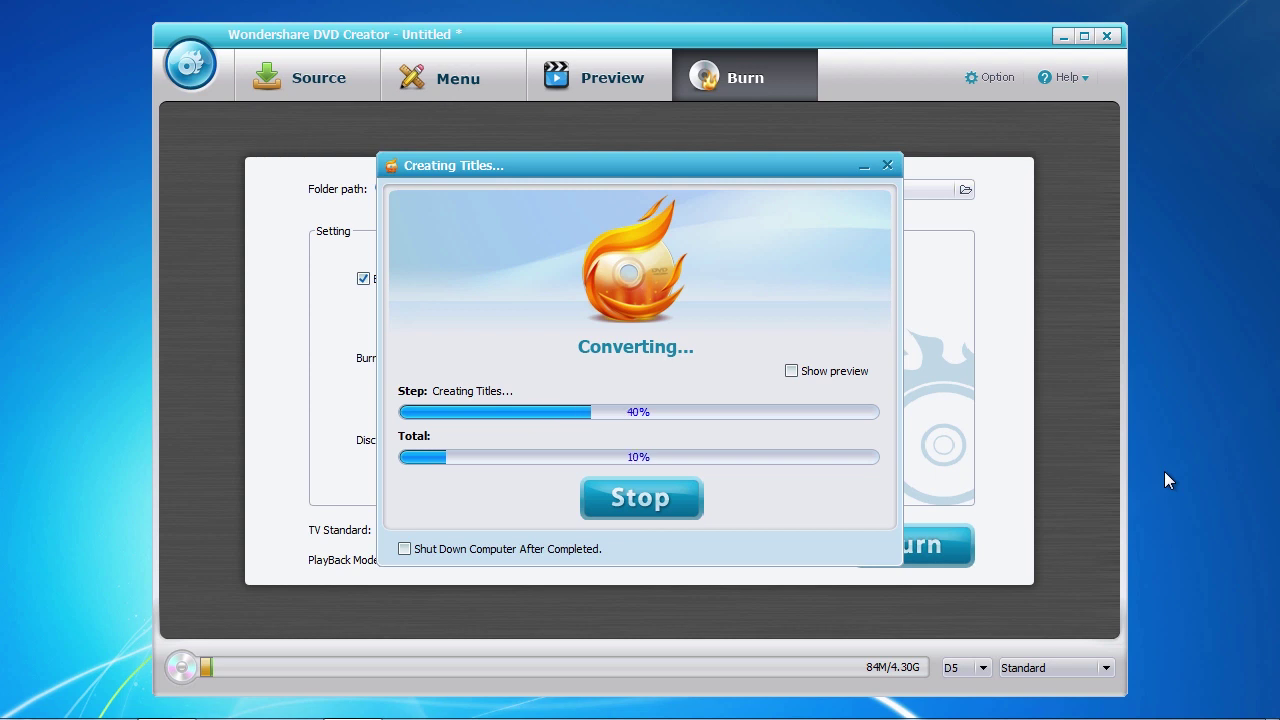
{"action": "key", "text": "alt+Tab"}
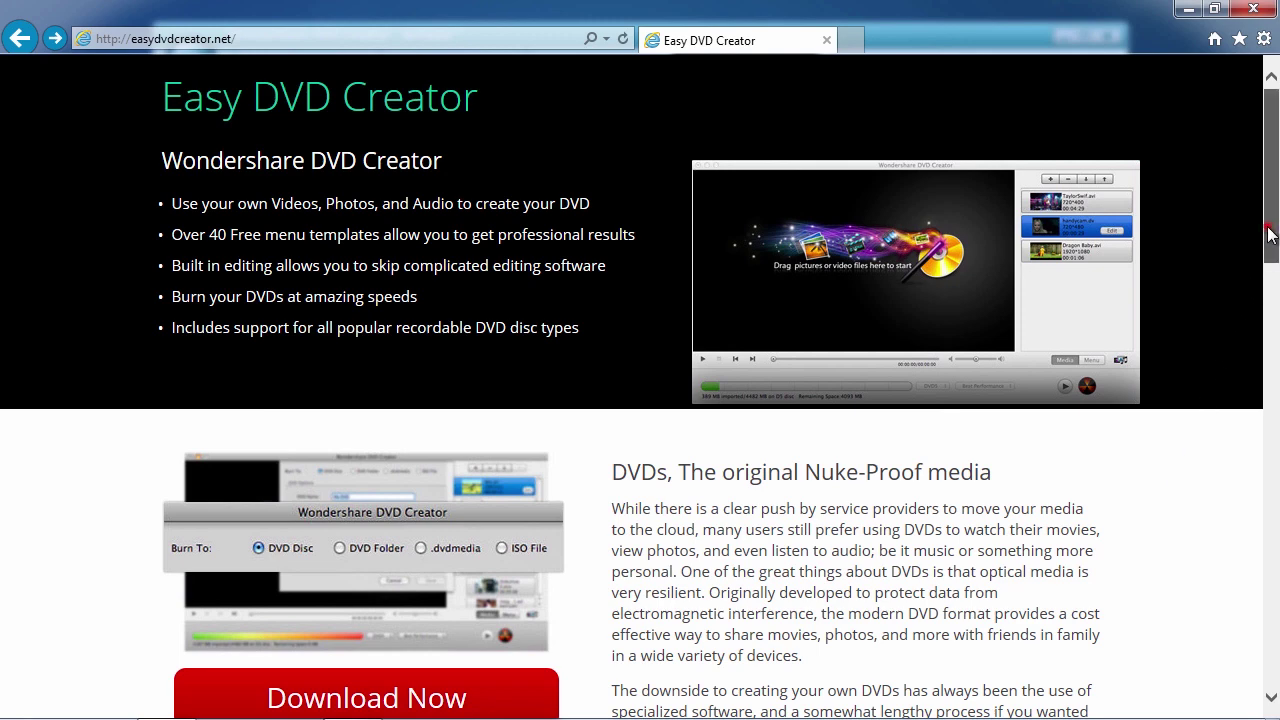
Scroll the easydvdcreator.net page down to its Get Wondershare DVD Creator Today! section
{"action": "left_click_drag", "start_coordinate": [1271, 231], "coordinate": [1276, 660]}
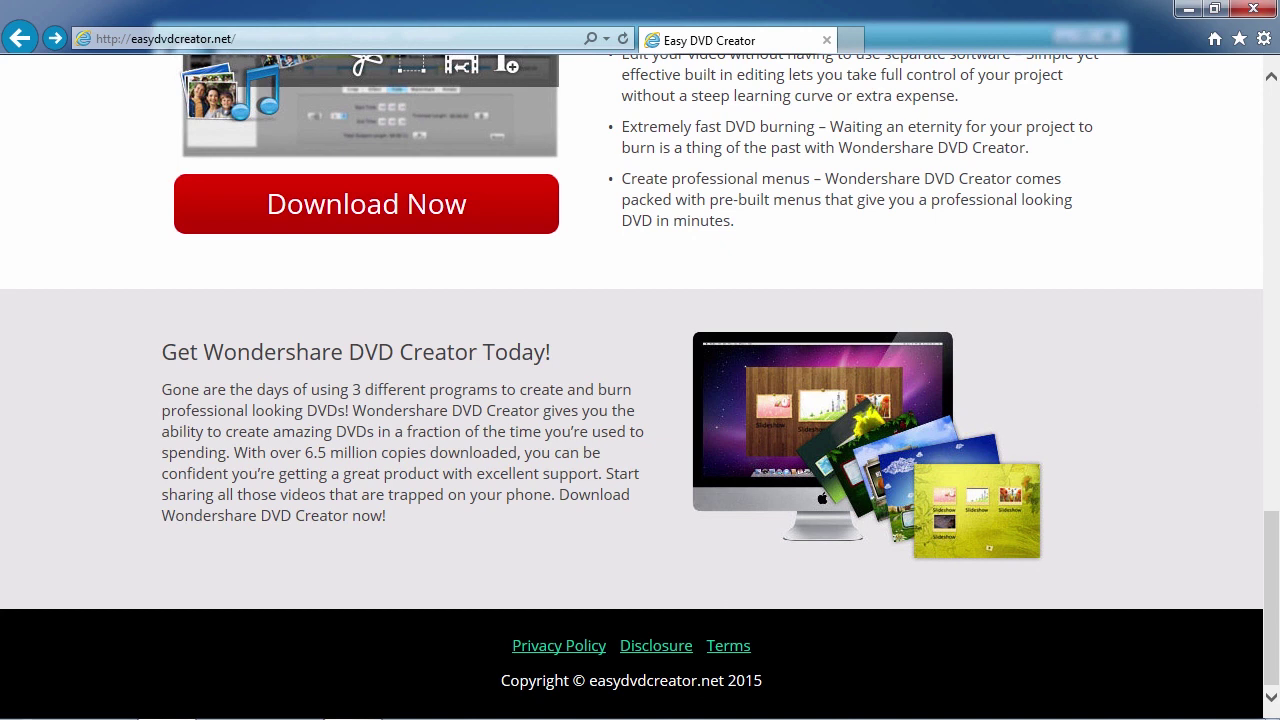